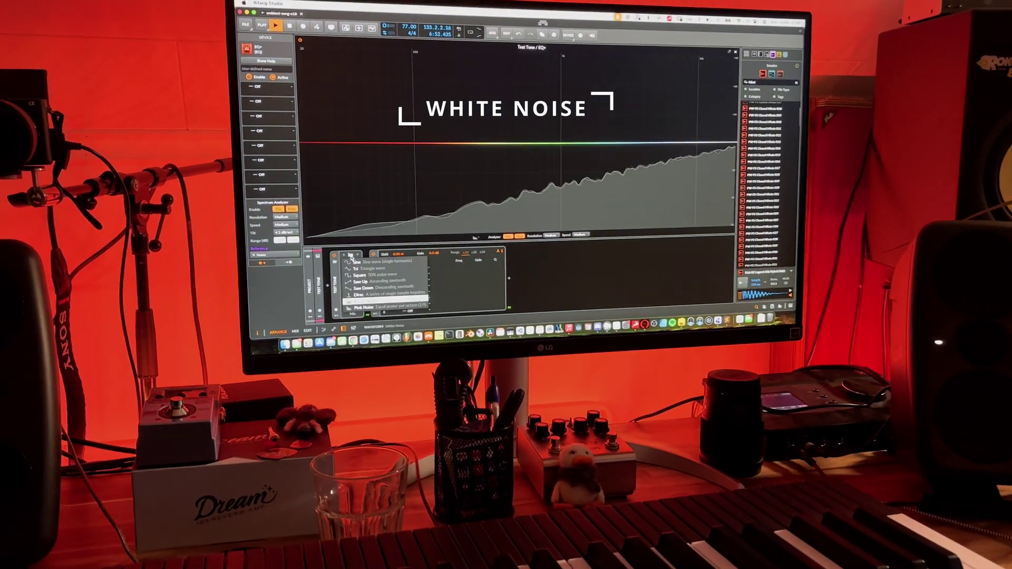
Switch the Test Tone waveform to White Noise
click(388, 300)
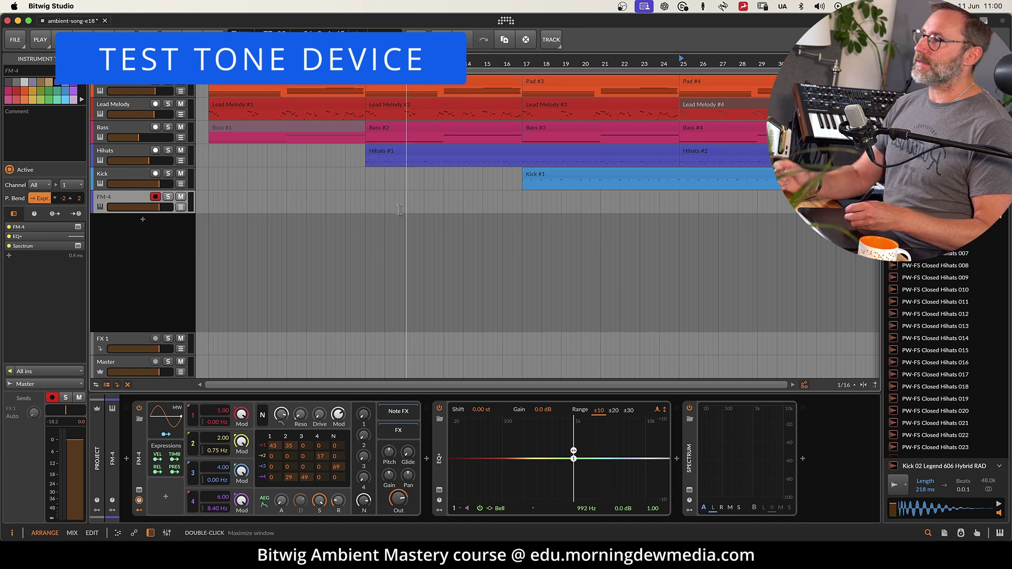
Add a new instrument track and select Test Tone in the device browser
right_click(171, 245)
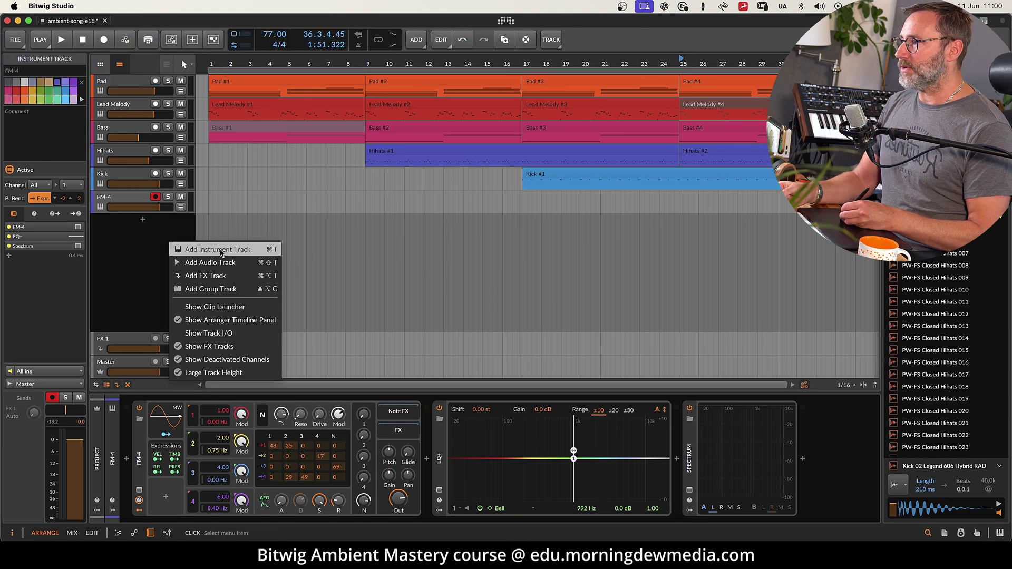
click(221, 250)
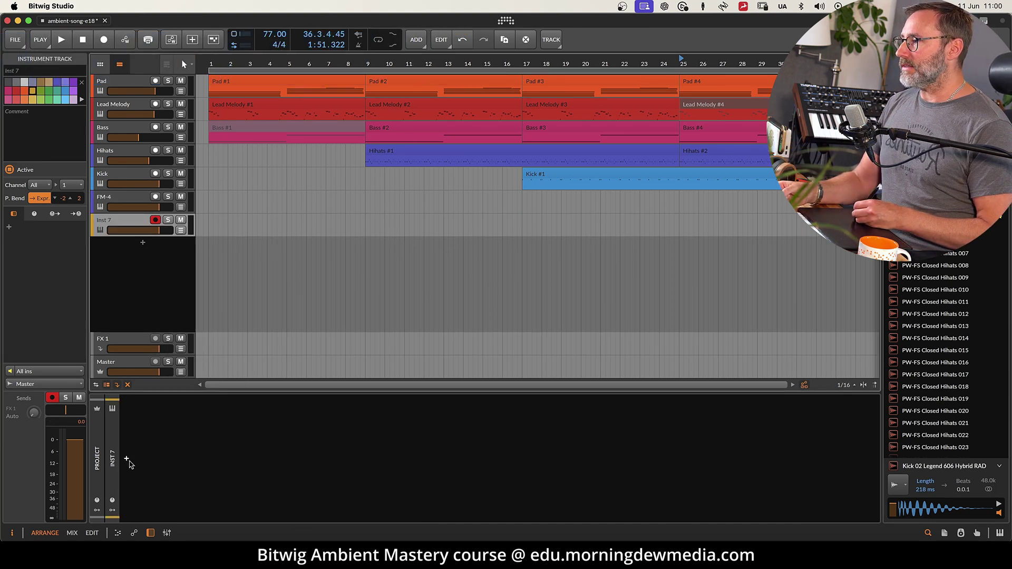
click(127, 463)
text(t)
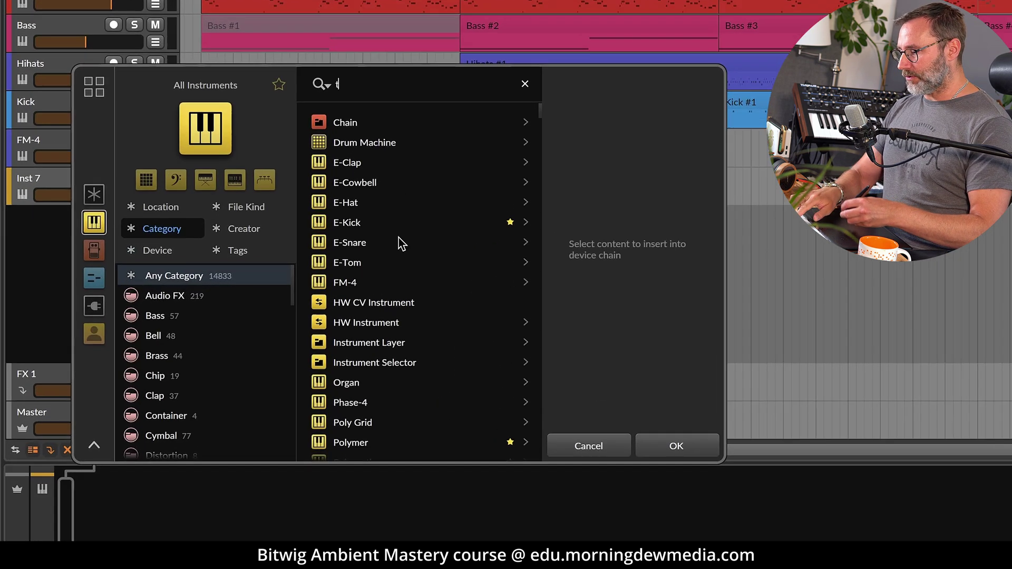
text(est)
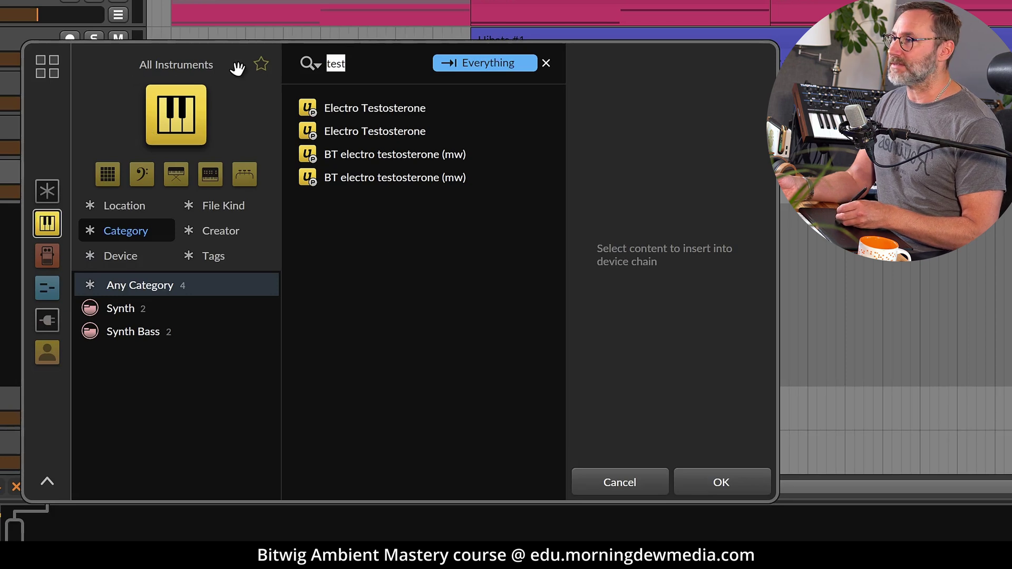
click(48, 192)
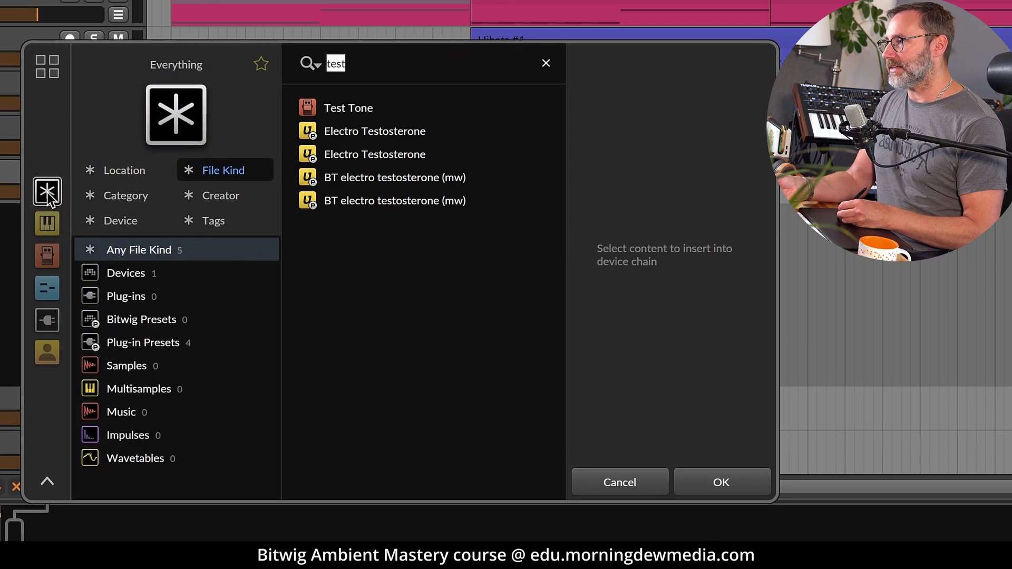
click(48, 258)
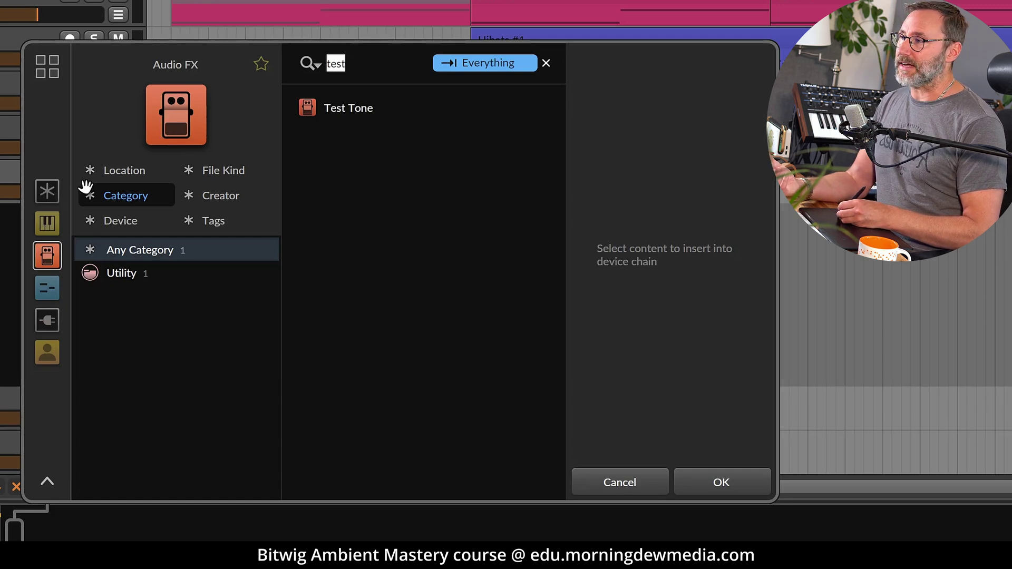
click(49, 193)
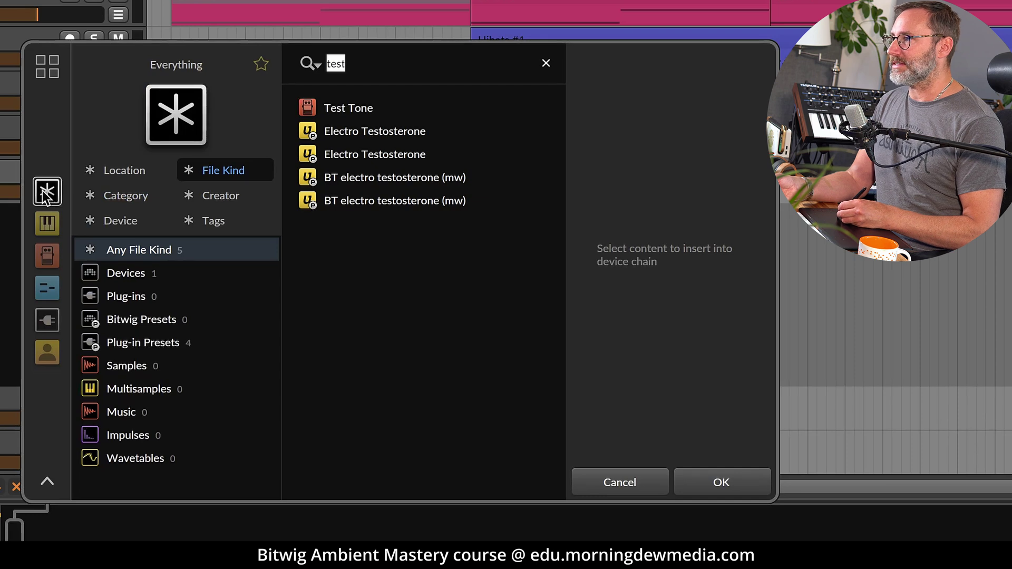
click(348, 108)
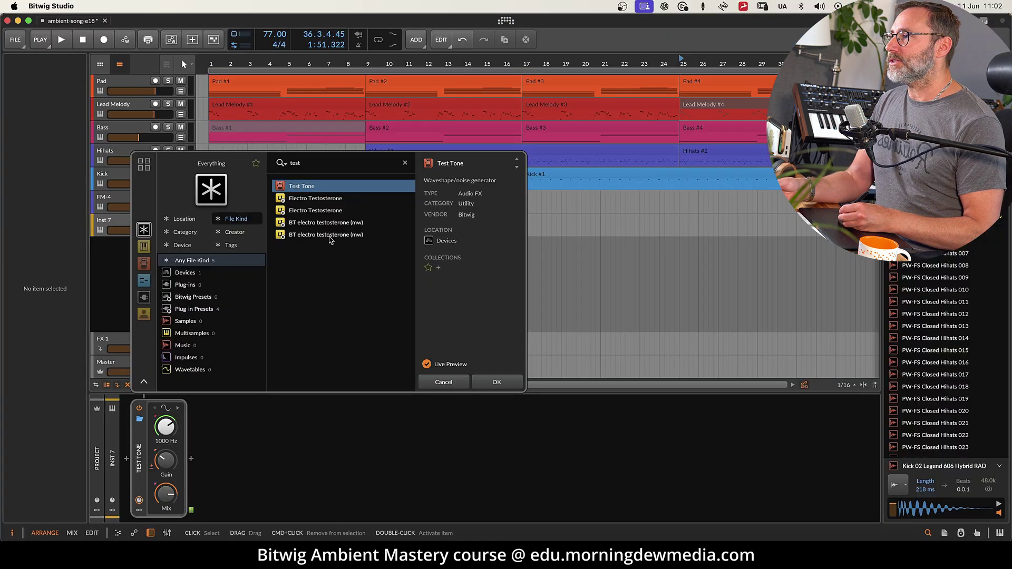
Load Test Tone onto the track and set its waveform to White Noise
click(495, 380)
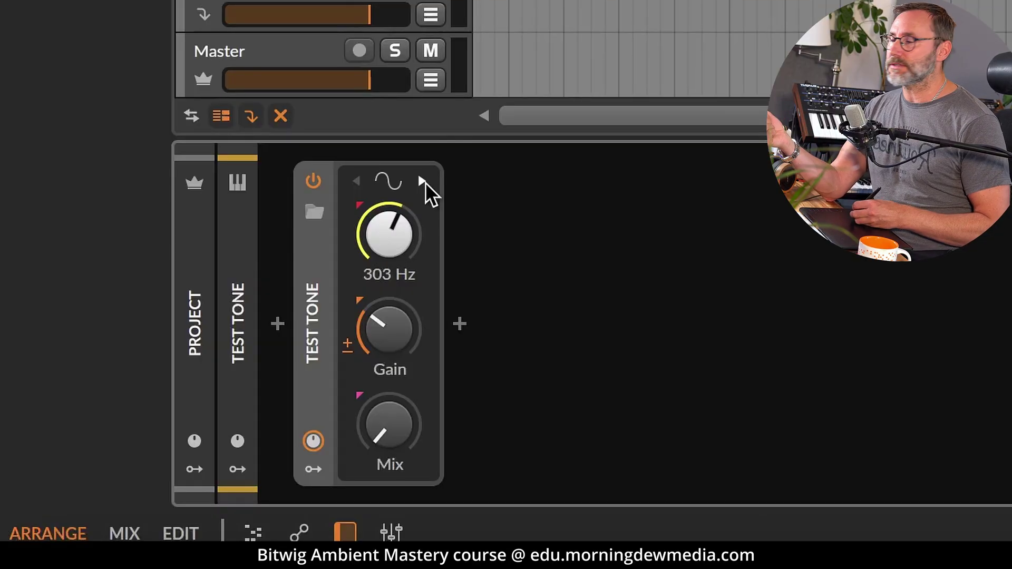
click(387, 184)
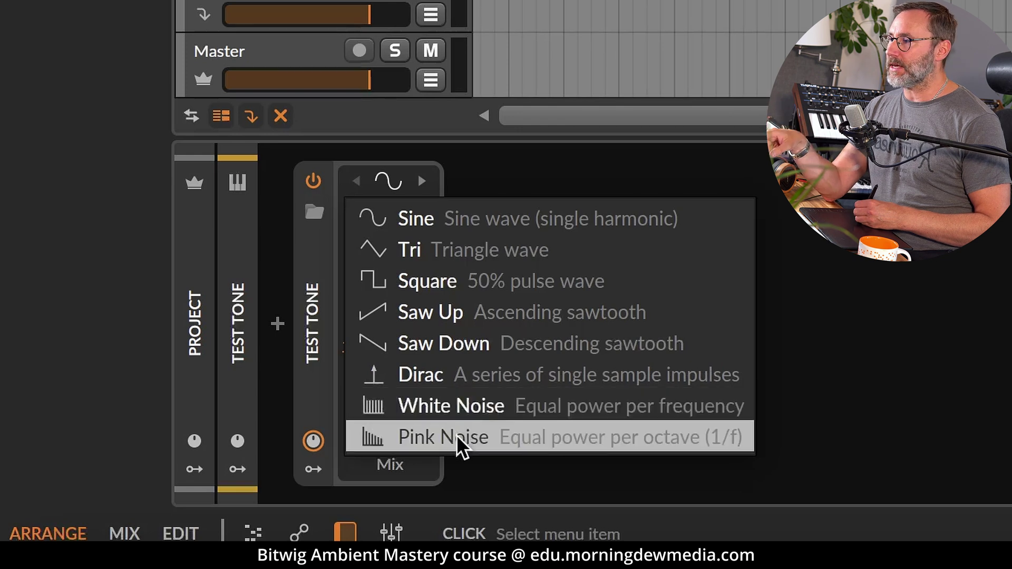
click(451, 408)
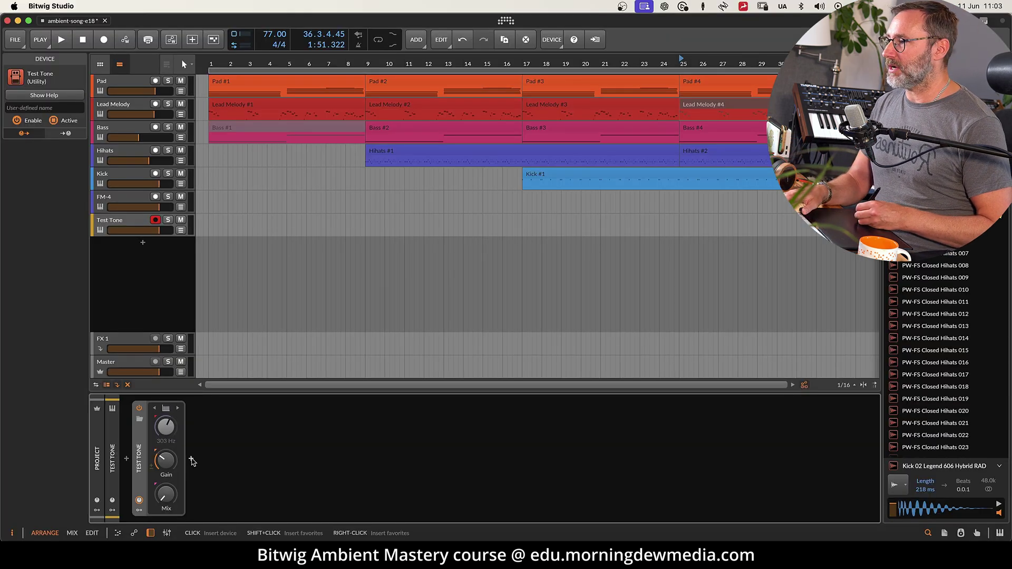
Insert EQ+ after Test Tone and show its large analyzer view
click(191, 461)
text(eq)
click(357, 188)
click(563, 383)
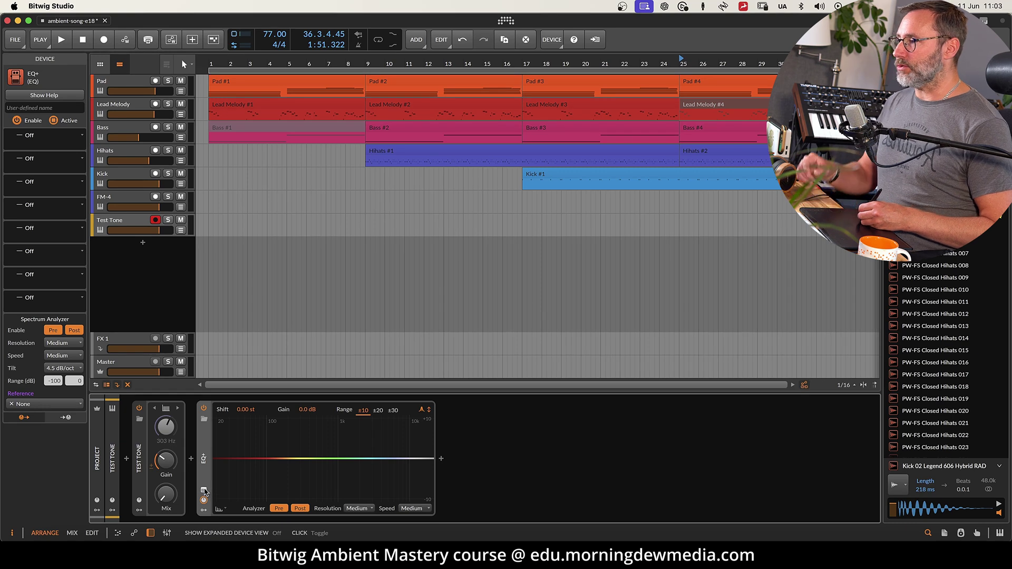
click(203, 491)
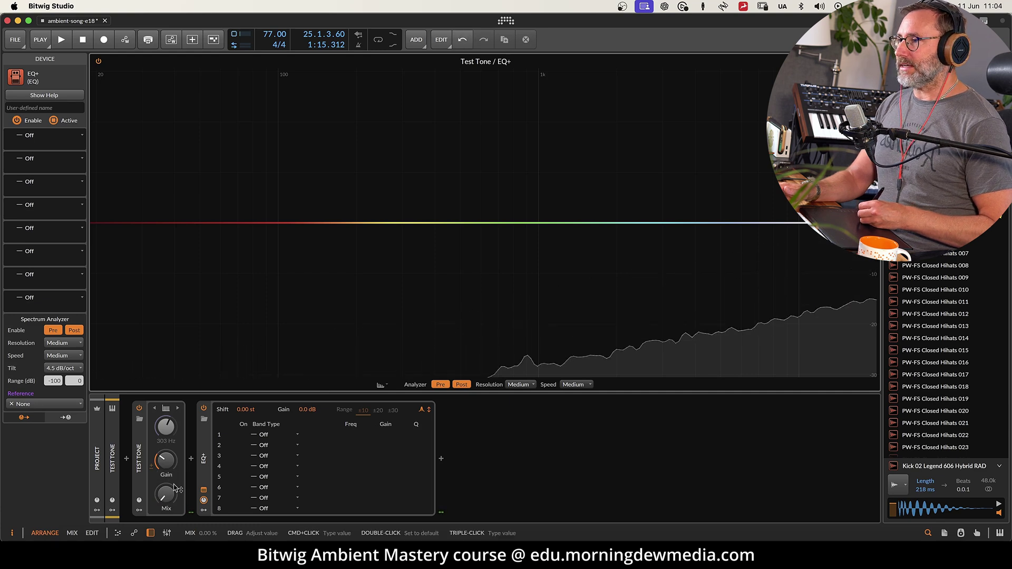
Change the Test Tone waveform to Pink Noise
click(166, 409)
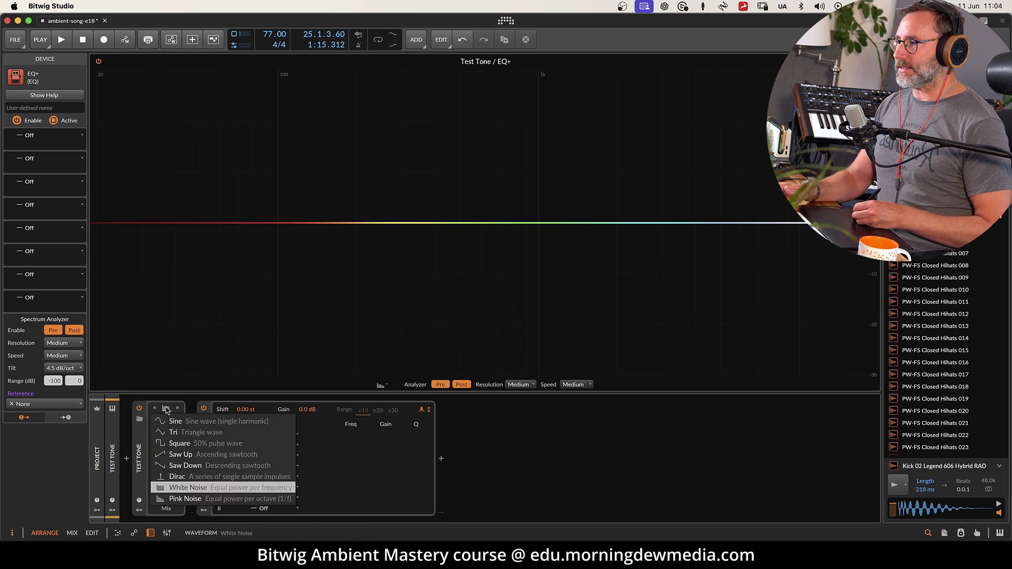
click(189, 500)
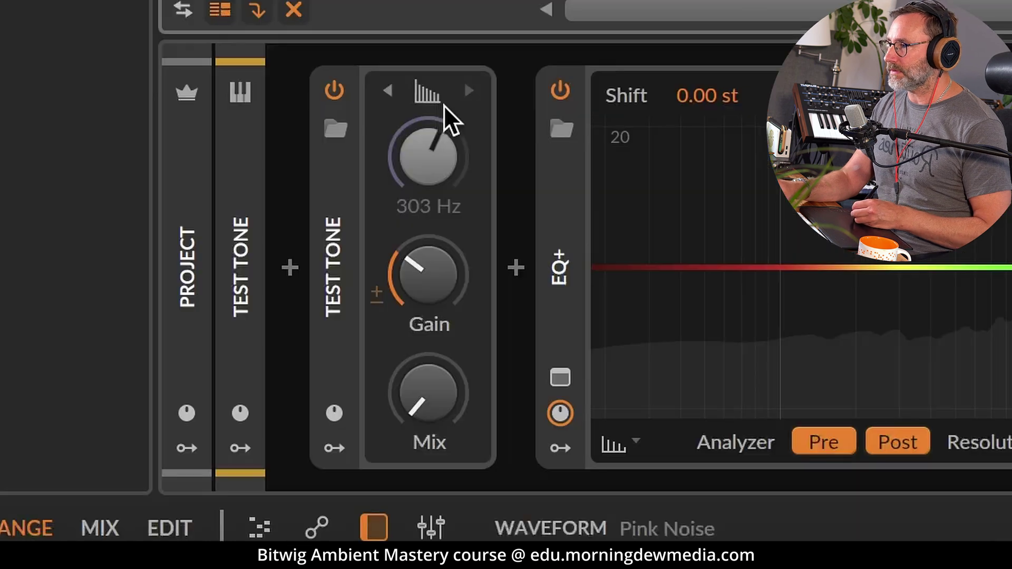
click(167, 409)
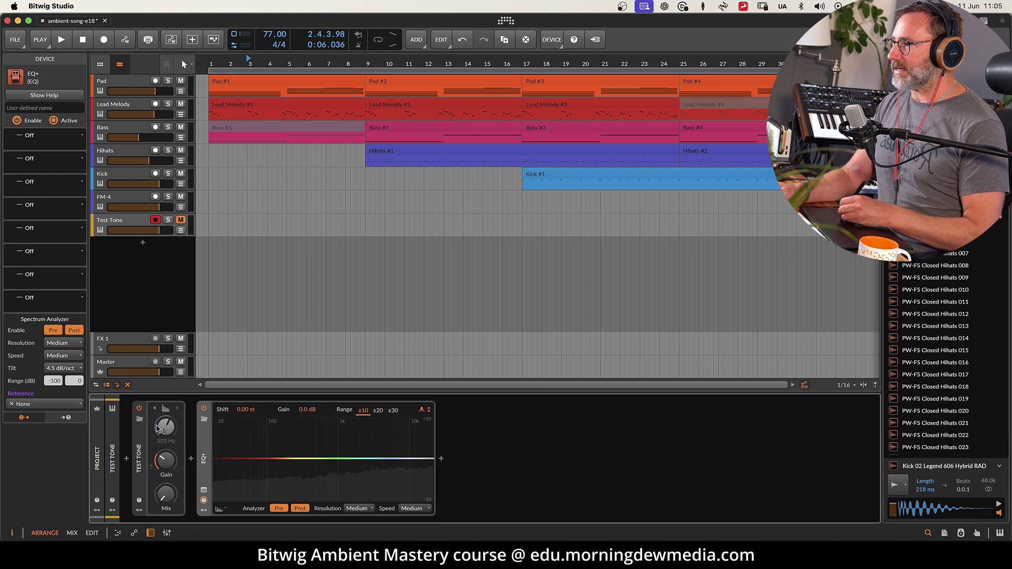
Replace the old FM-4 track with a new instrument track and pick FM-4
key(super+z)
right_click(121, 241)
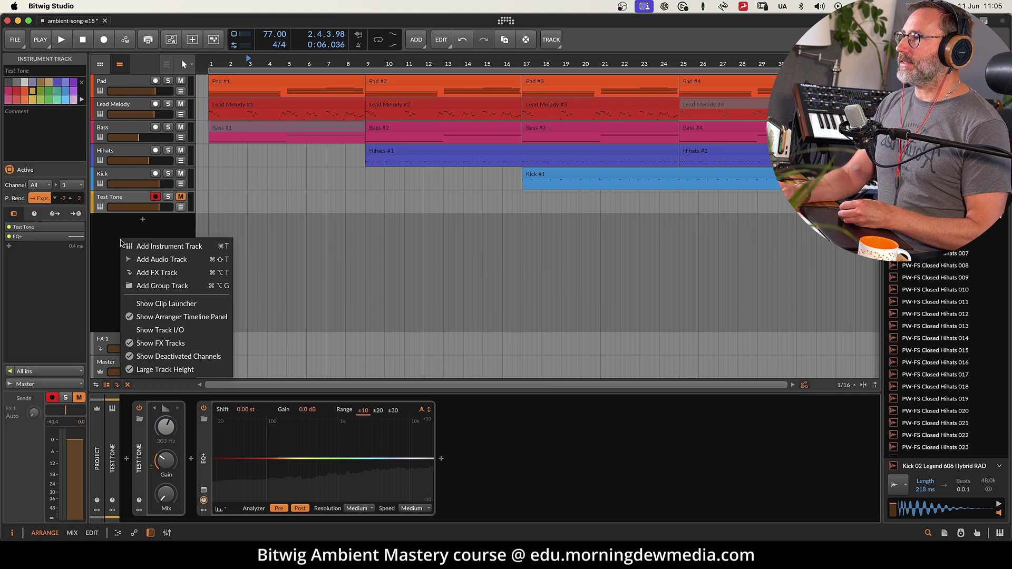
click(175, 248)
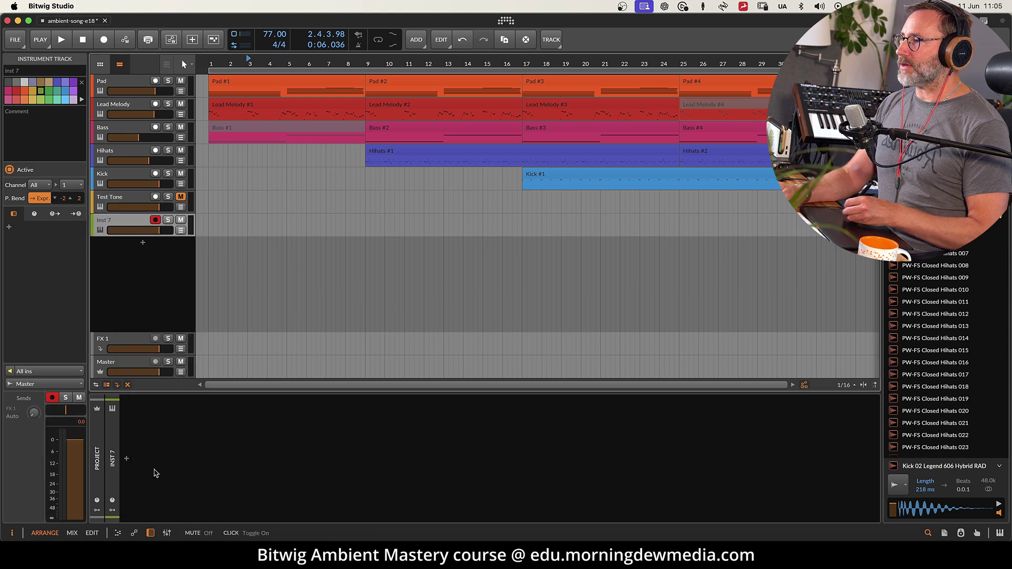
click(127, 462)
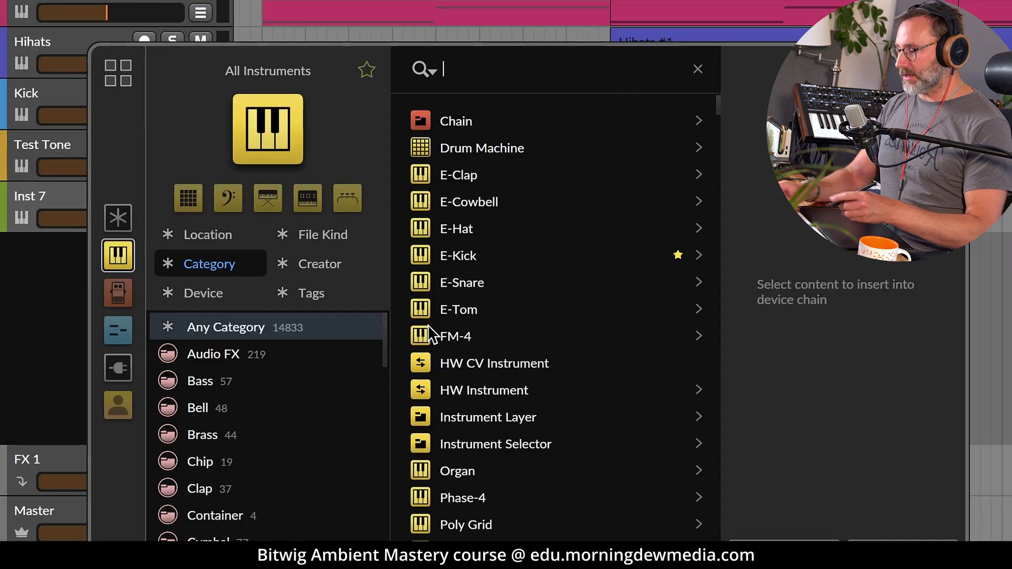
text(fm4)
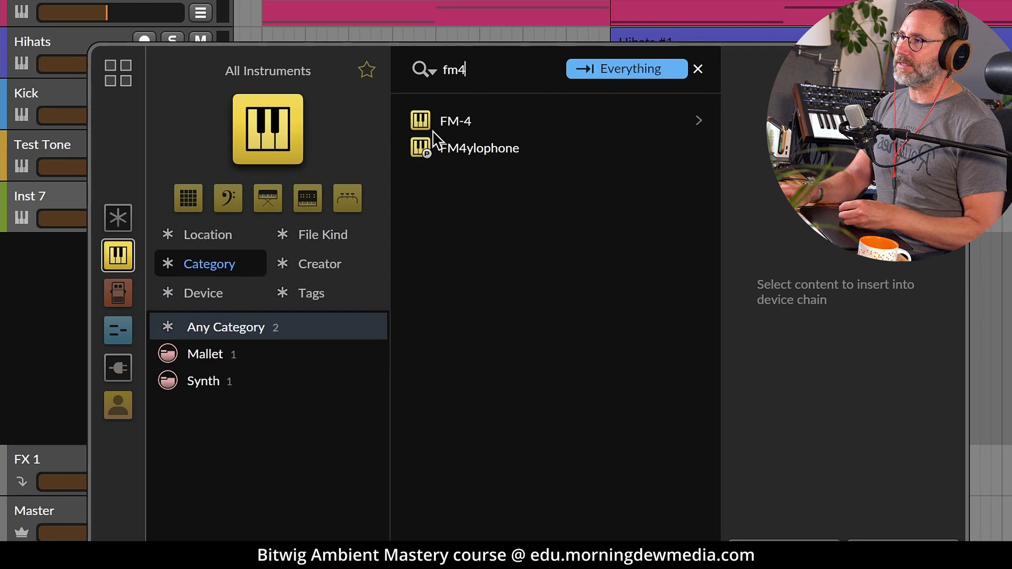
click(473, 119)
Load FM-4, then lower its output level, voice gain and oscillator 1 level
key(Return)
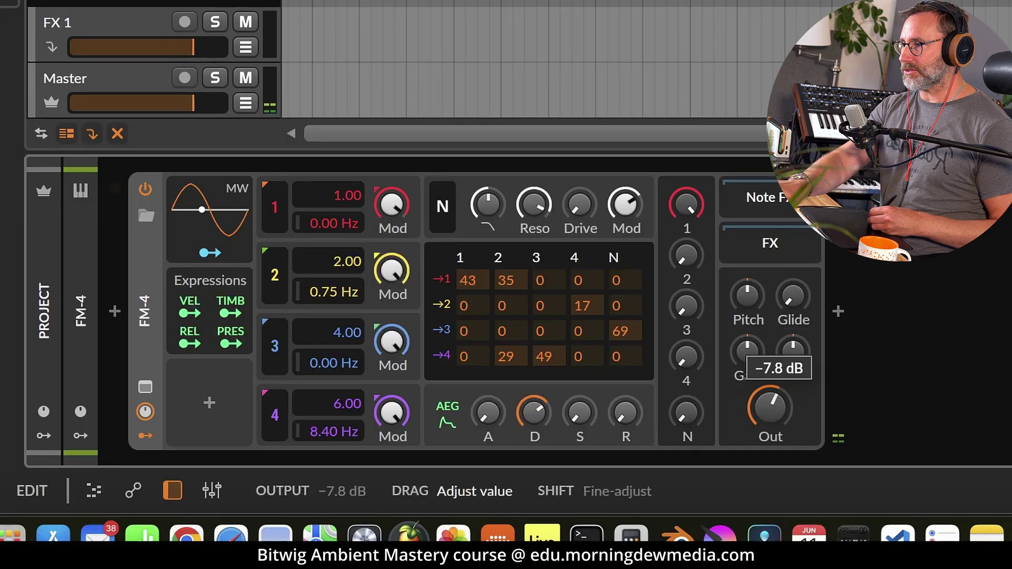
drag(772, 407, 780, 474)
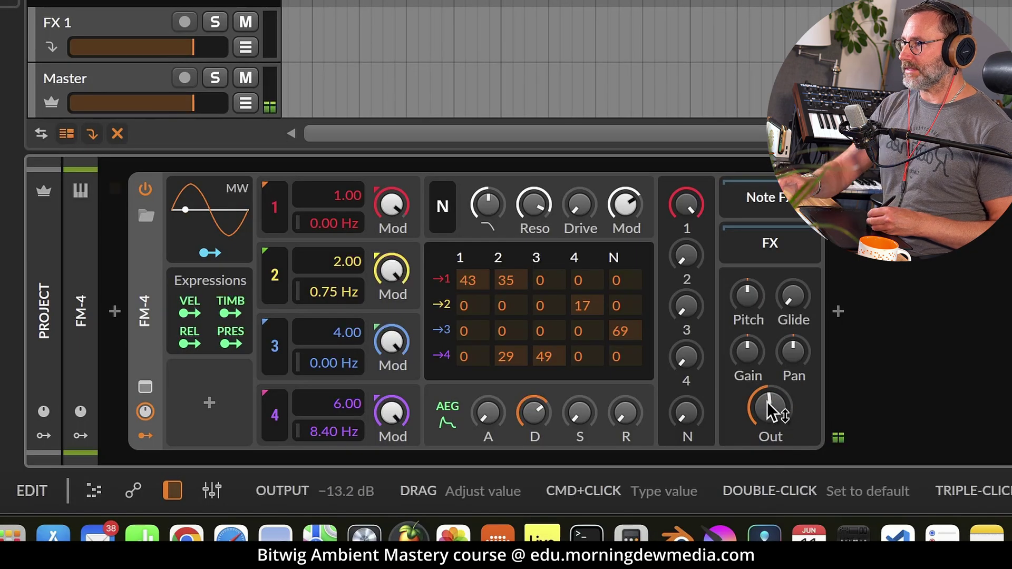
drag(747, 352, 747, 364)
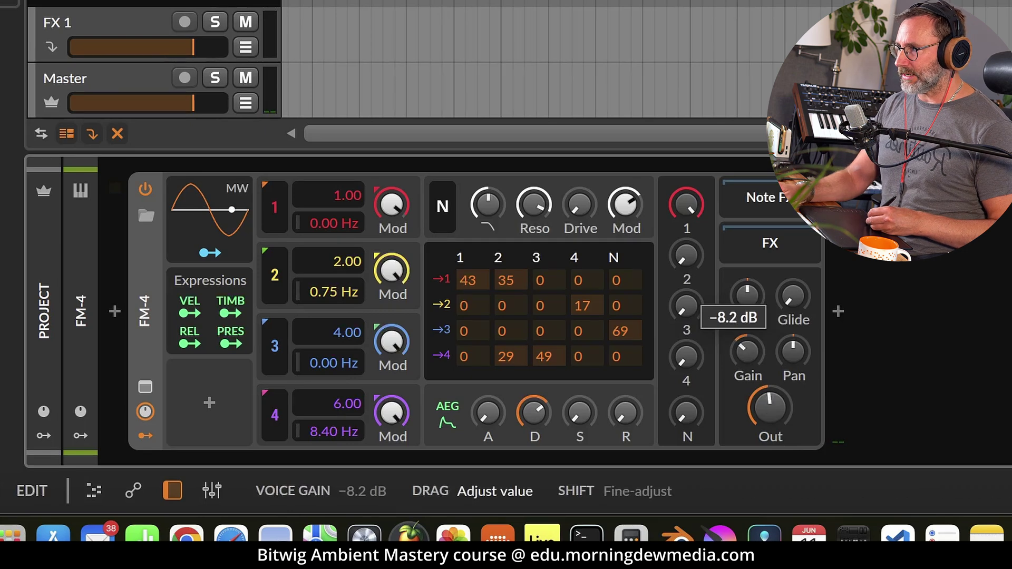
drag(747, 352, 775, 346)
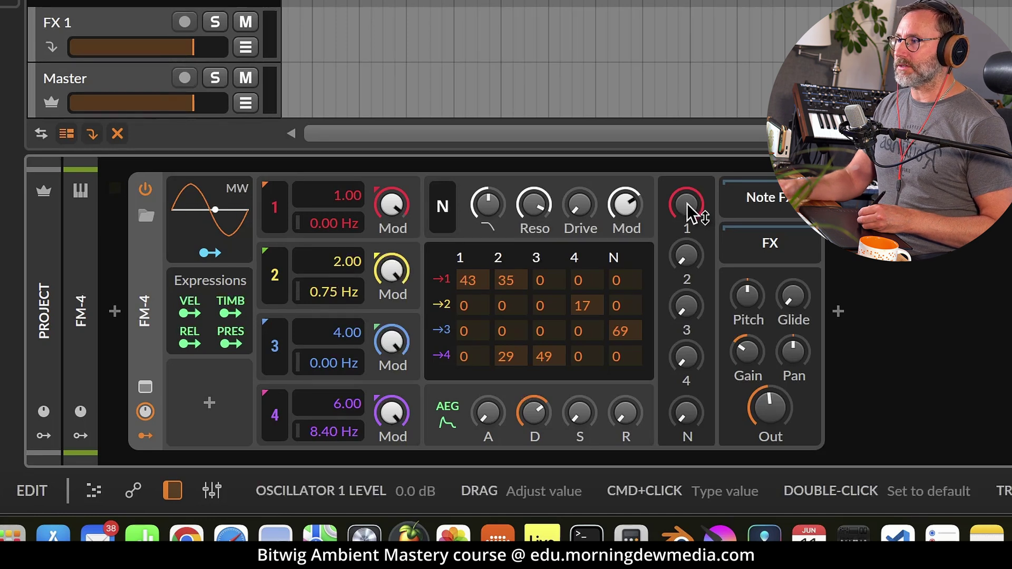
drag(686, 203, 686, 253)
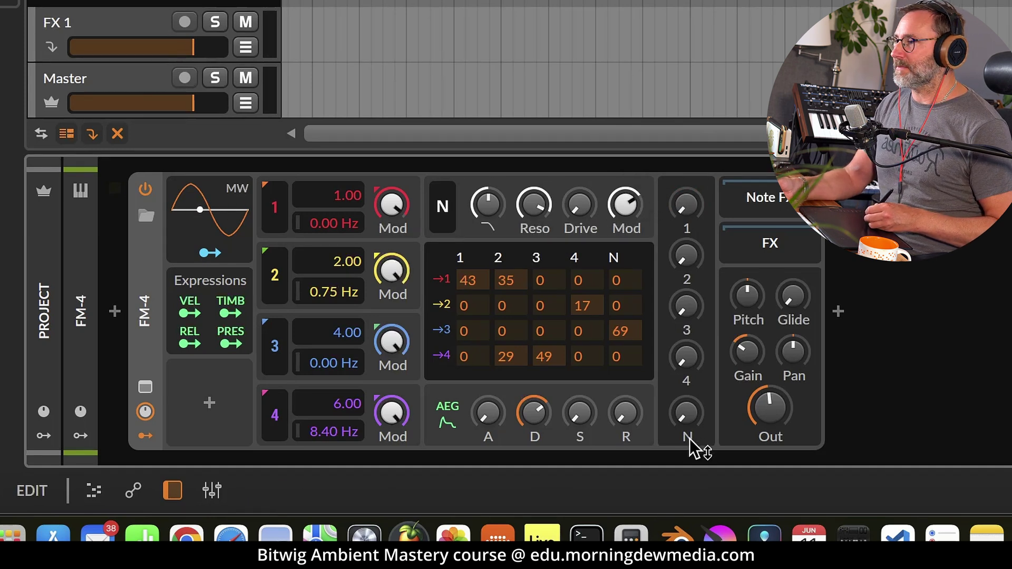
Raise the noise level, lower resonance, and set drive to +8.2 dB with cutoff near 1.52 kHz
mouse_move(689, 428)
mouse_down()
mouse_move(696, 356)
mouse_move(686, 396)
mouse_up()
drag(484, 199, 487, 197)
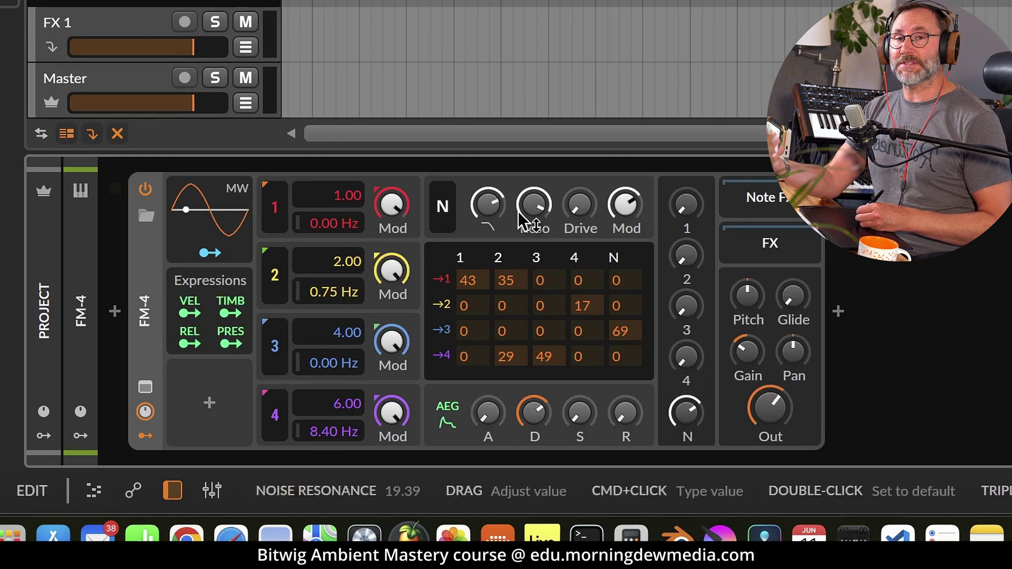
drag(538, 222, 538, 231)
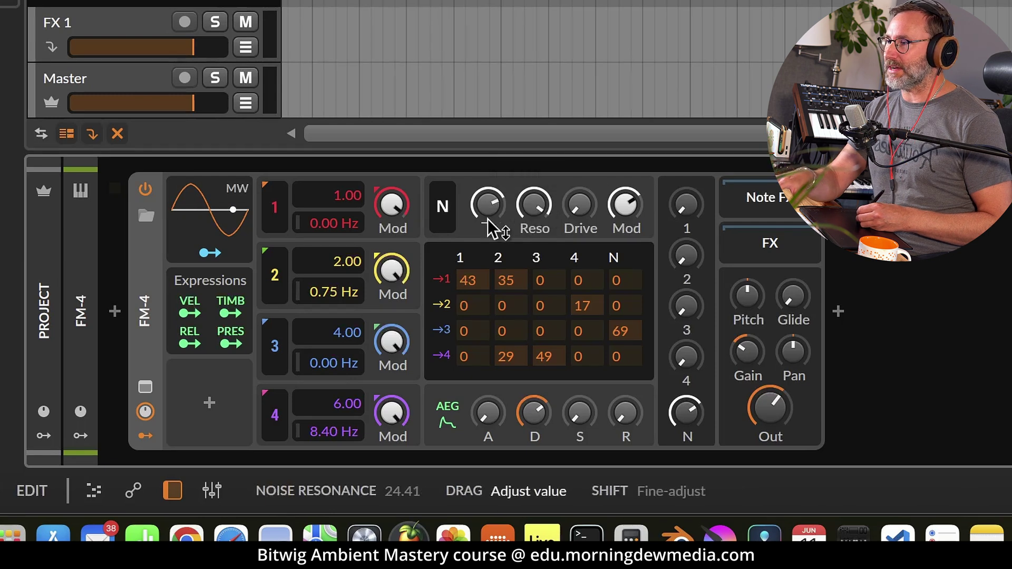
drag(488, 210, 490, 217)
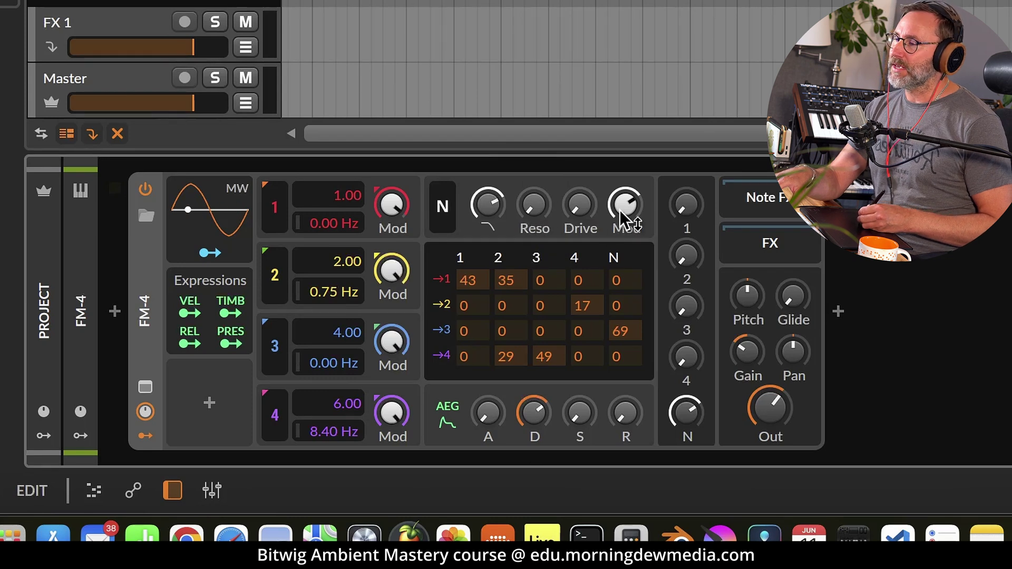
drag(580, 208, 580, 178)
mouse_move(488, 205)
mouse_down()
mouse_move(488, 194)
mouse_move(489, 210)
mouse_move(546, 199)
mouse_move(487, 199)
mouse_move(489, 207)
mouse_move(488, 194)
mouse_move(489, 204)
mouse_up()
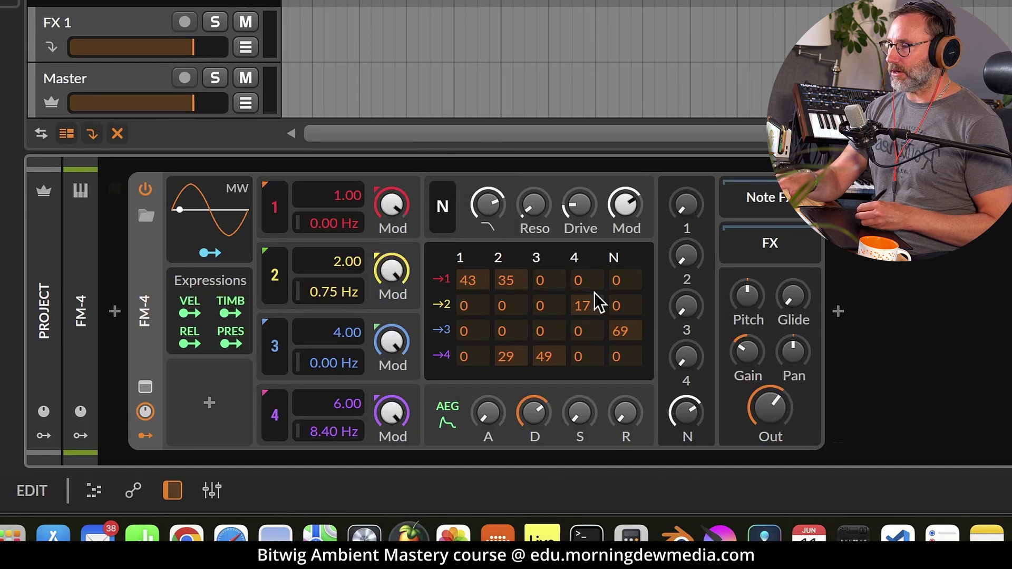
Set a slow AEG attack, low sustain, longer release and −7.8 dB output
drag(582, 415, 582, 404)
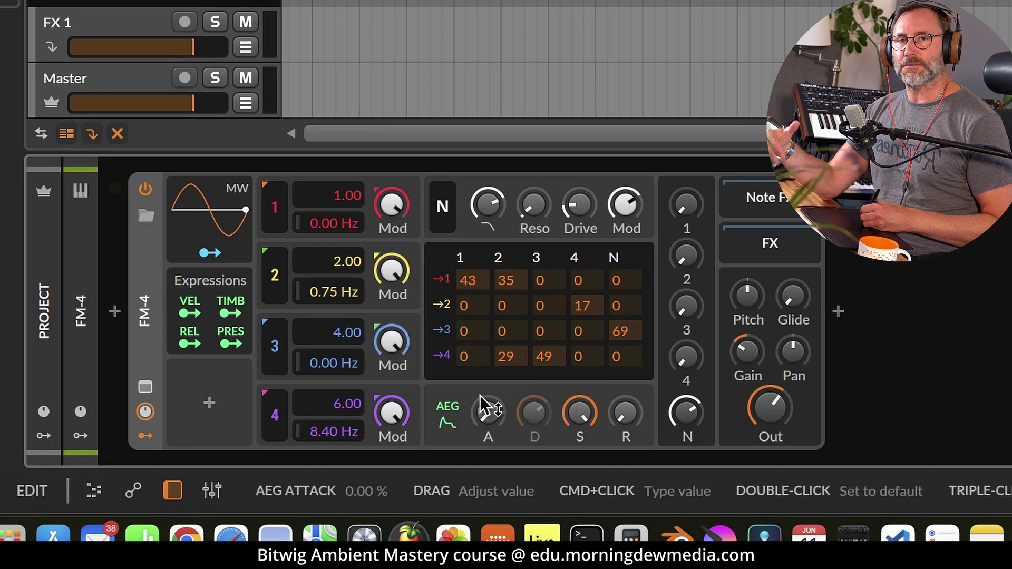
drag(485, 413, 482, 222)
drag(637, 436, 626, 266)
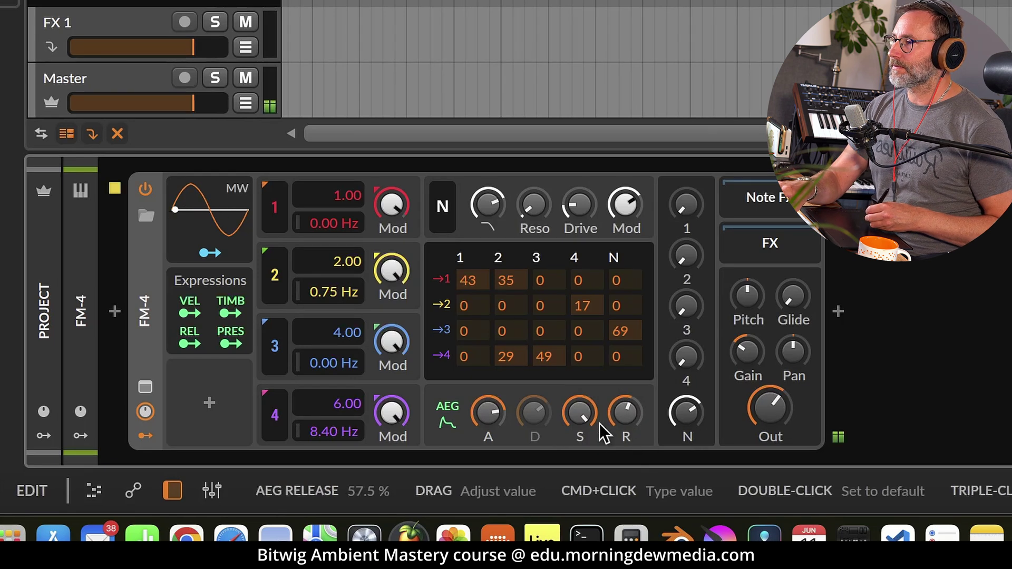
drag(771, 411, 771, 424)
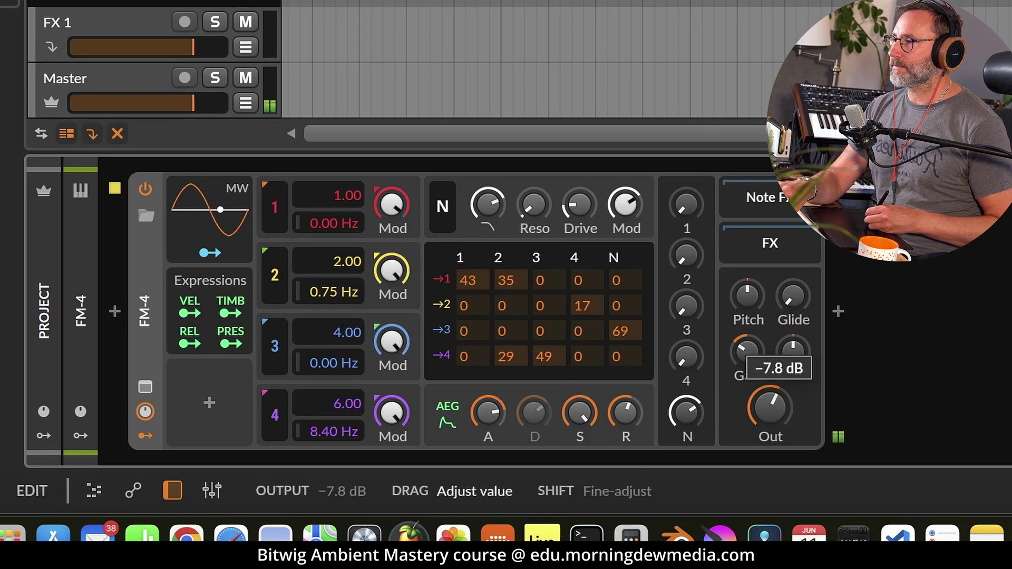
Check the PAD synth, then set FM-4 voice gain to −10.3 dB and output near −9.8 dB
click(313, 8)
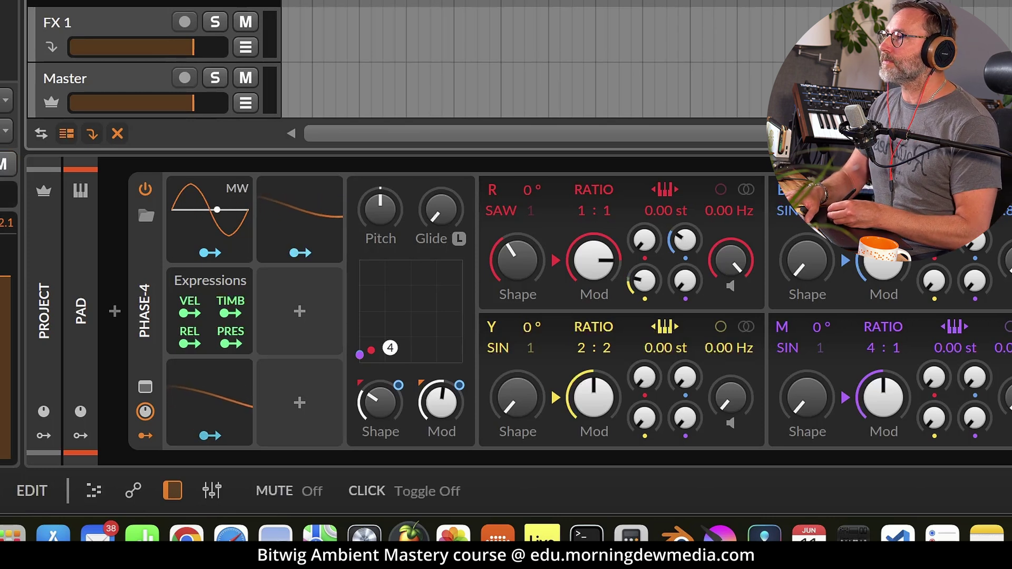
key(Down)
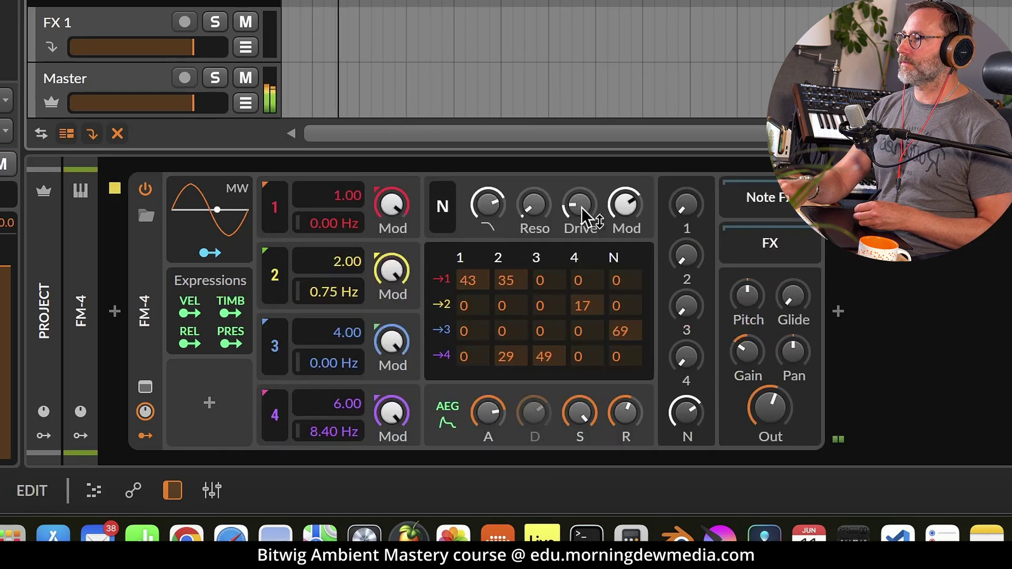
drag(744, 357, 743, 369)
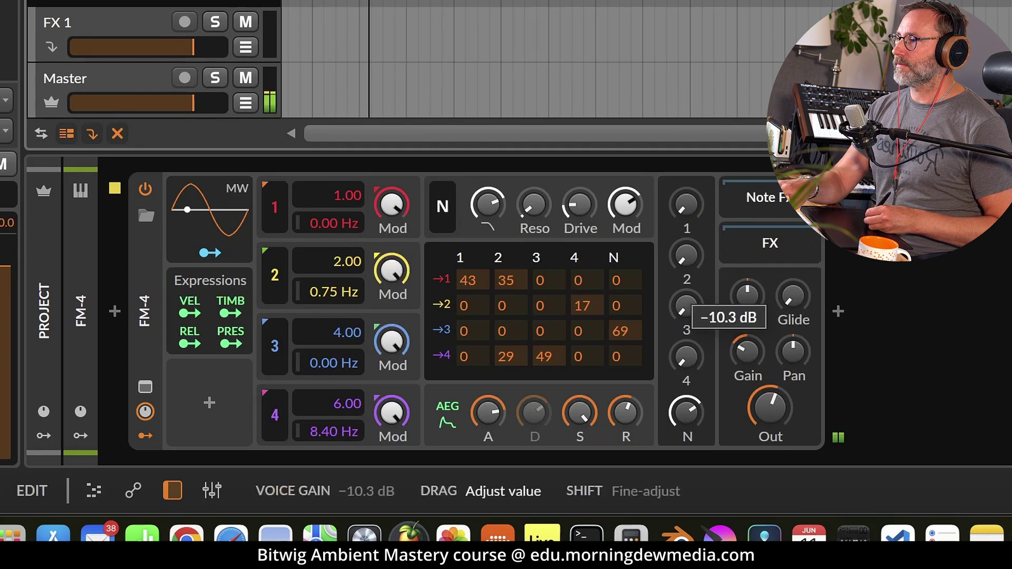
mouse_move(747, 352)
drag(772, 408, 771, 413)
drag(506, 222, 506, 221)
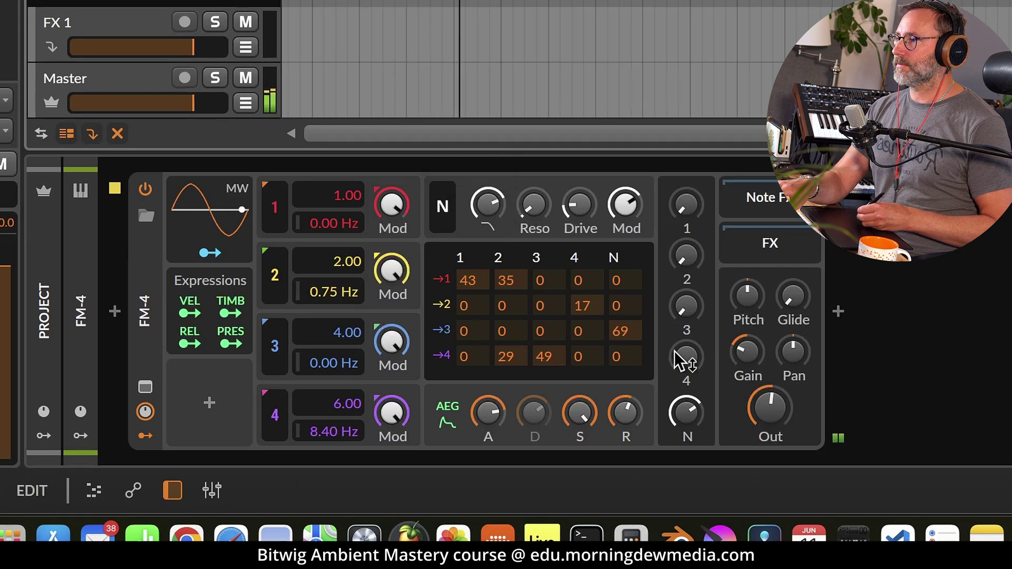
mouse_move(781, 401)
mouse_down()
mouse_move(780, 415)
mouse_move(767, 407)
mouse_up()
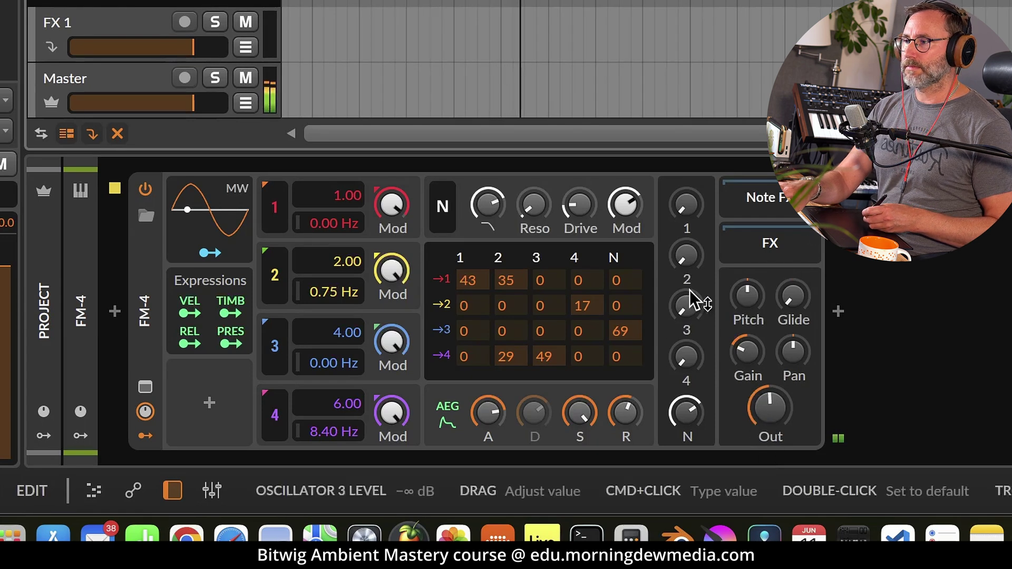
mouse_move(796, 425)
mouse_down()
mouse_move(808, 391)
mouse_move(771, 419)
mouse_up()
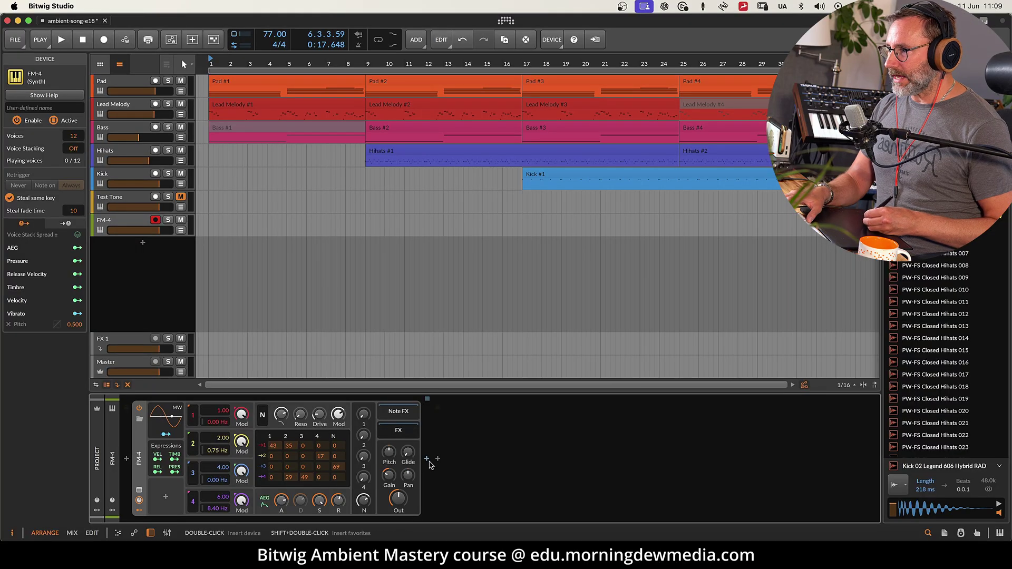
Insert a Stereo Split after FM-4 and show its Right chain
click(427, 460)
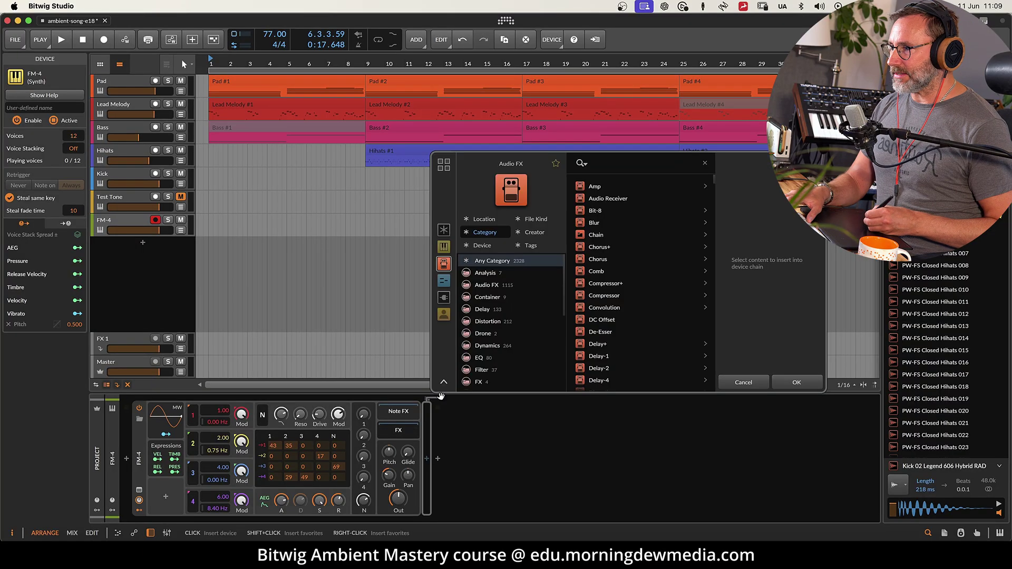
text(split)
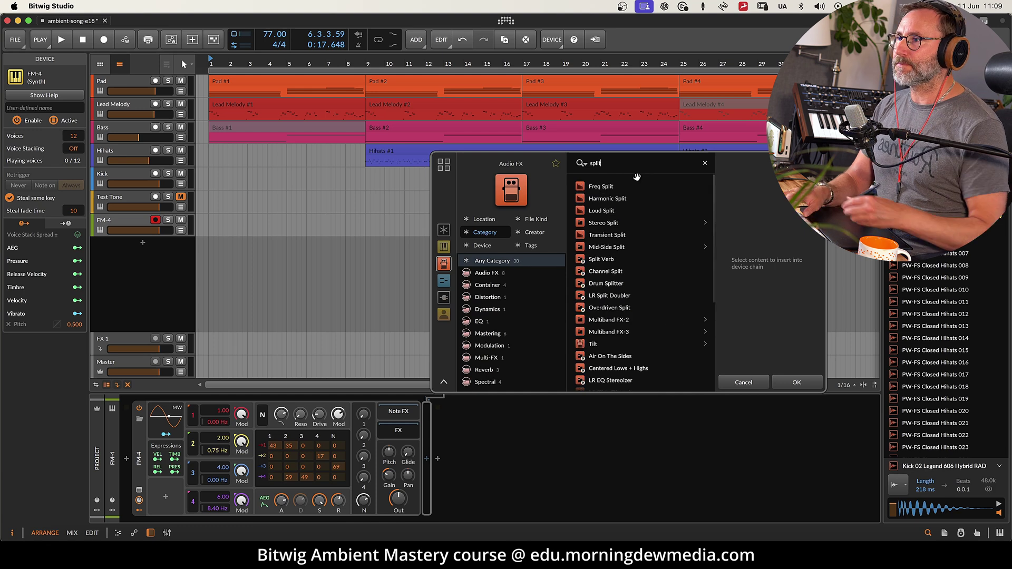
click(606, 189)
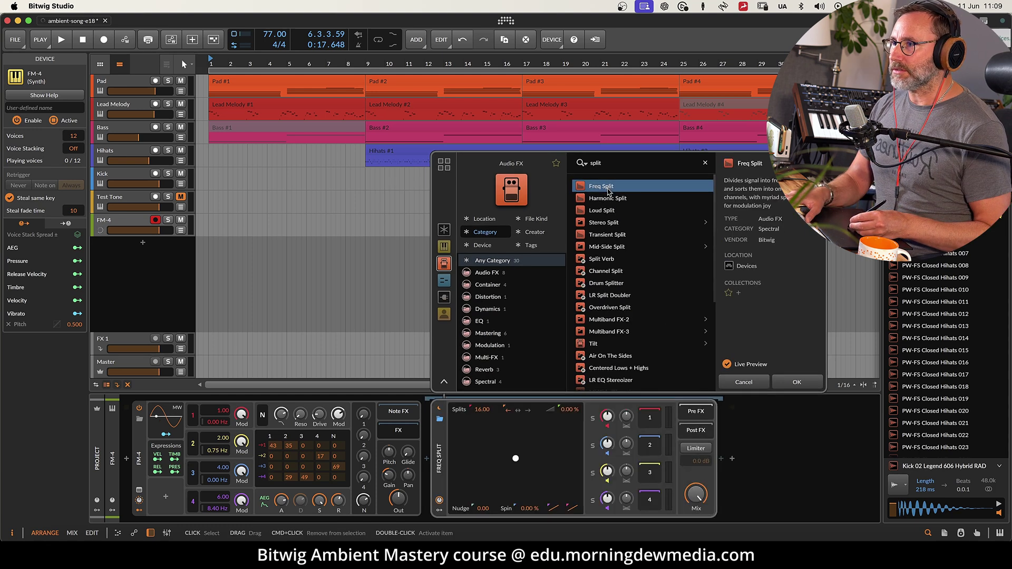
click(610, 224)
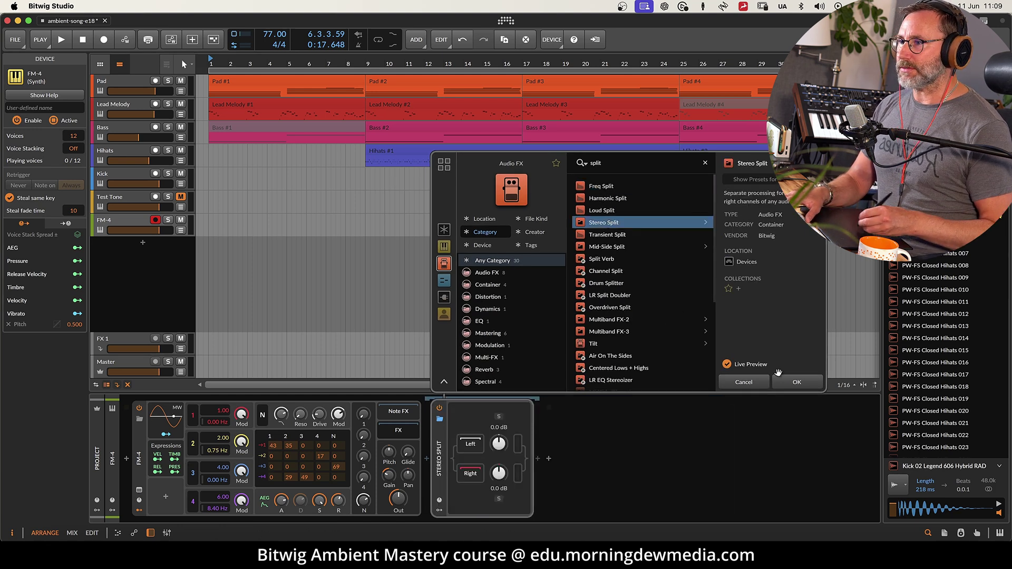
click(798, 383)
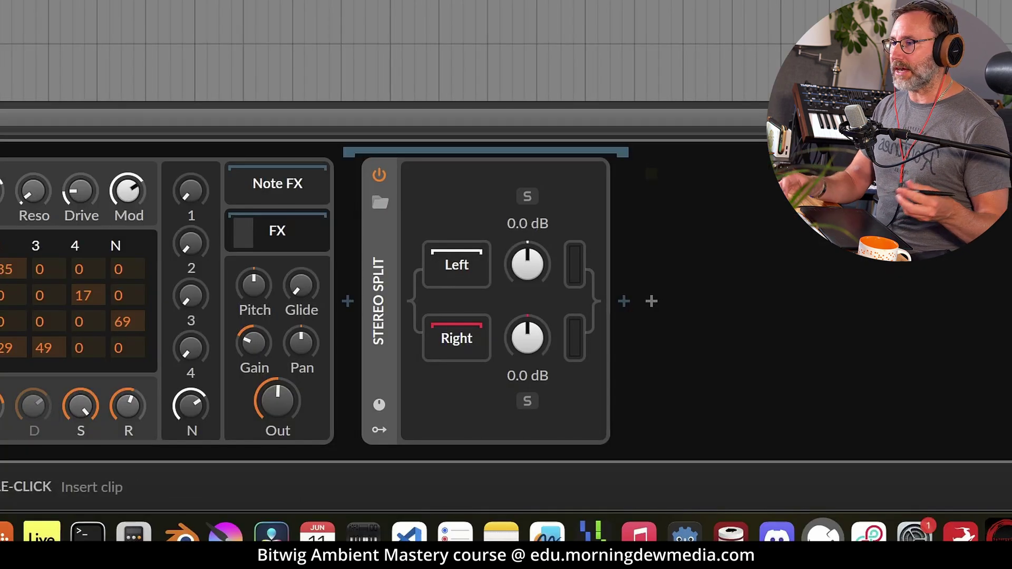
click(462, 346)
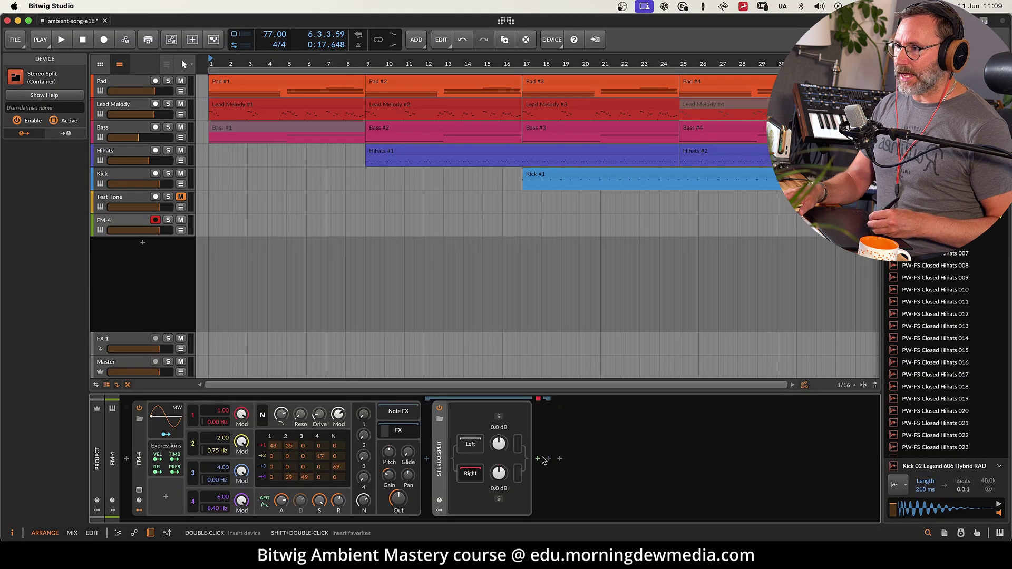
Add a Pitch Shifter (+2.38 semitones, 1 Hz grain, 80% mix) and A/B the Stereo Split
click(537, 460)
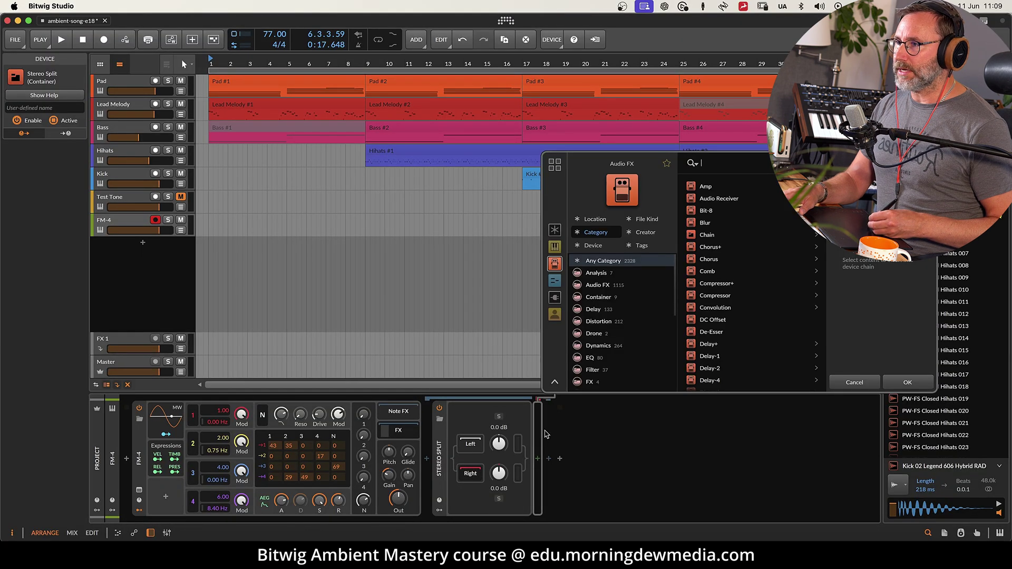
text(pitch)
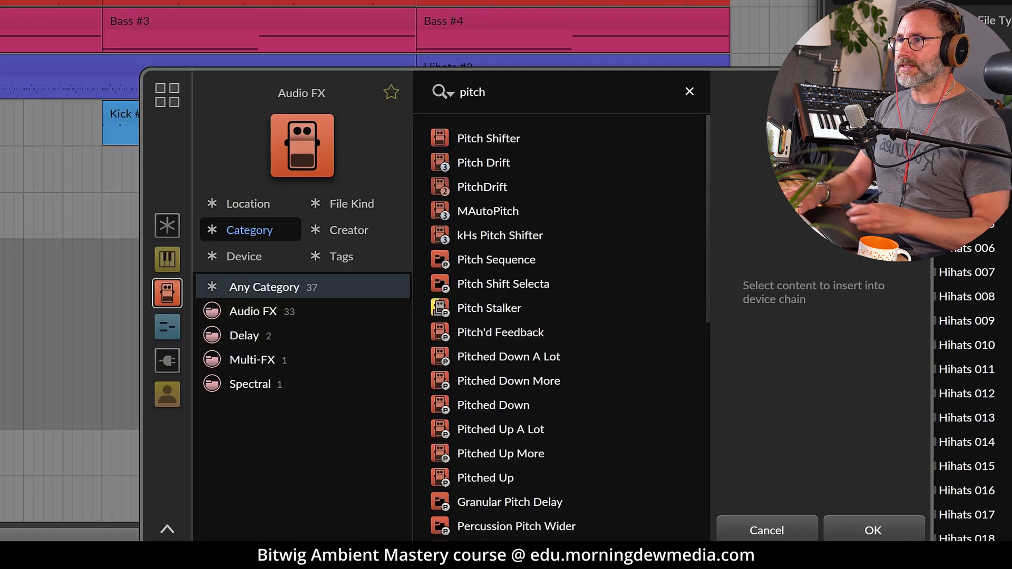
click(507, 141)
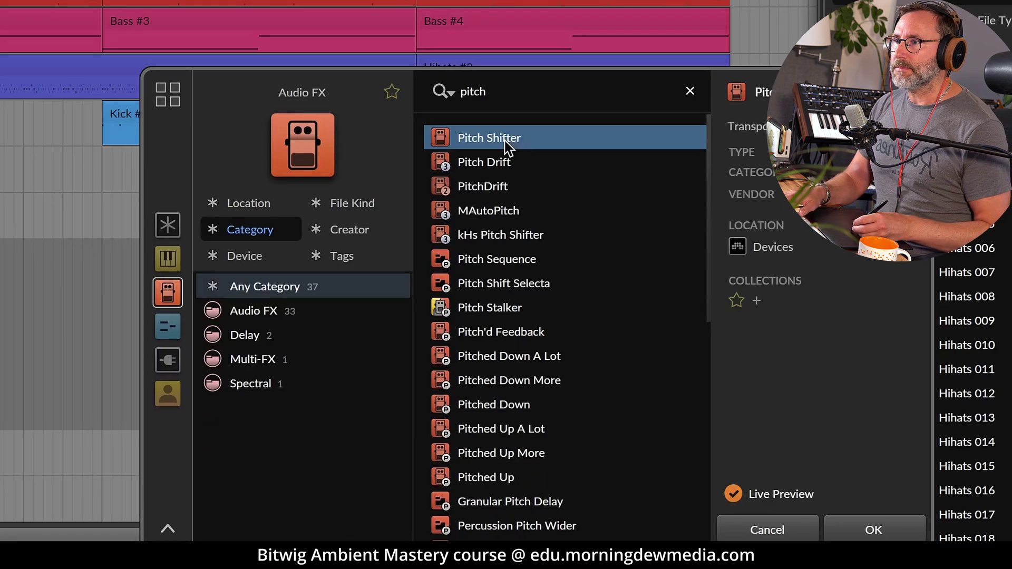
click(887, 535)
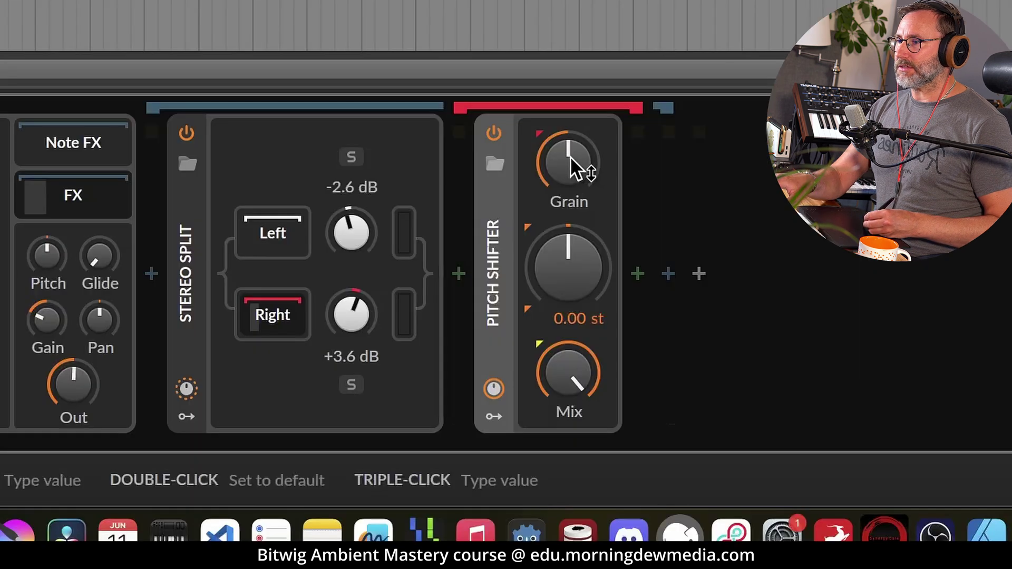
drag(578, 417, 579, 443)
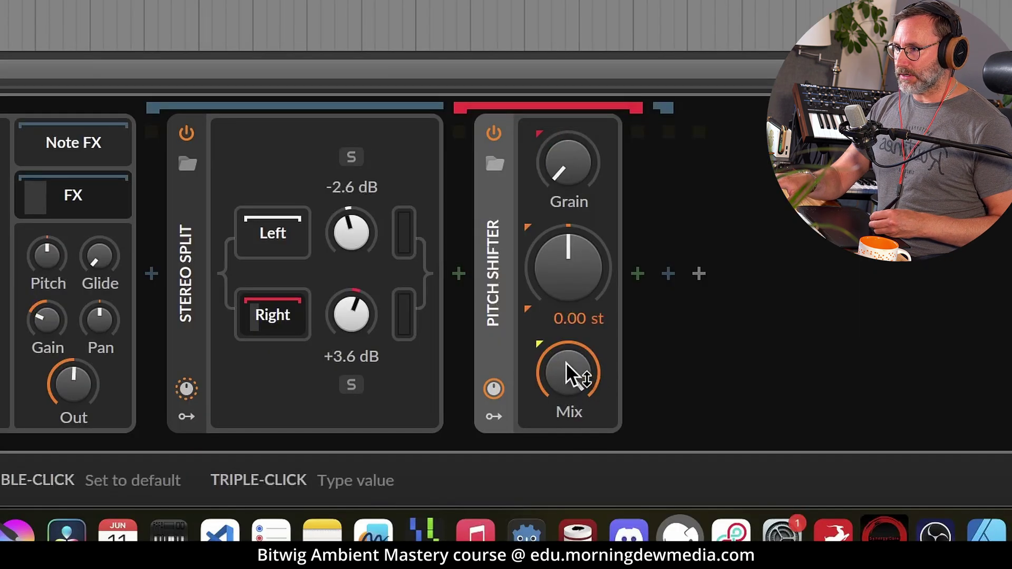
drag(571, 378, 571, 394)
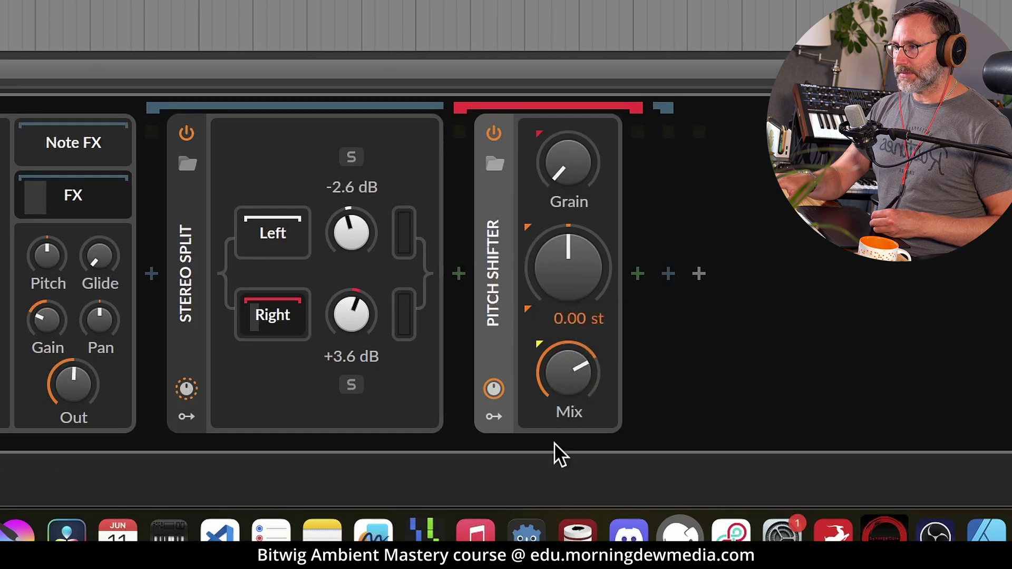
drag(570, 290, 569, 247)
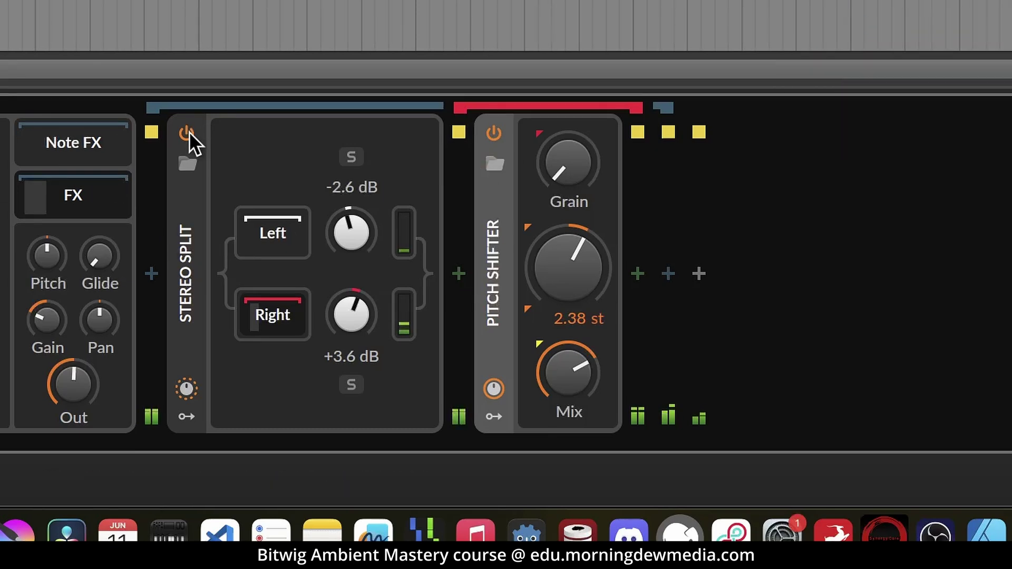
click(187, 133)
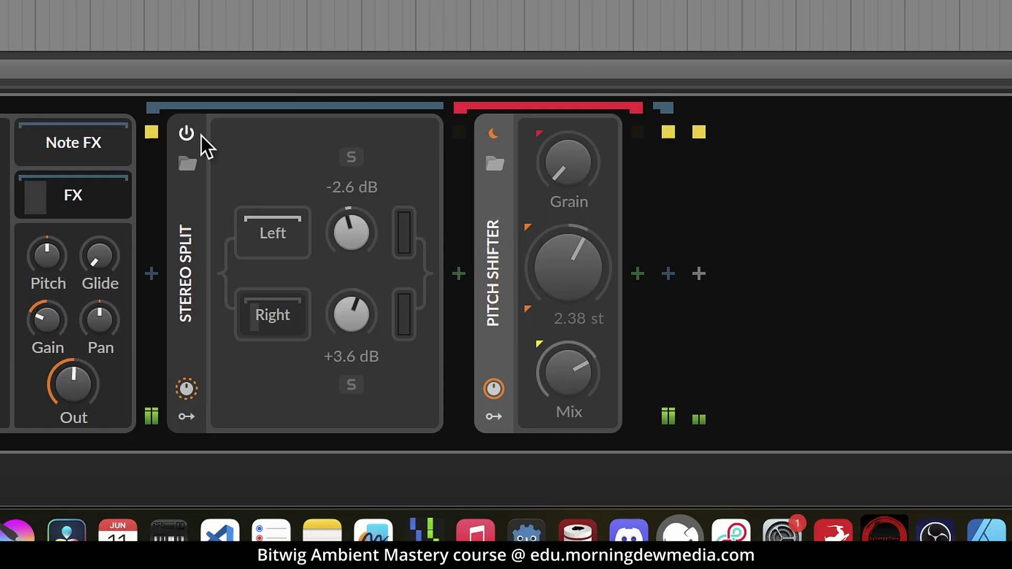
click(188, 135)
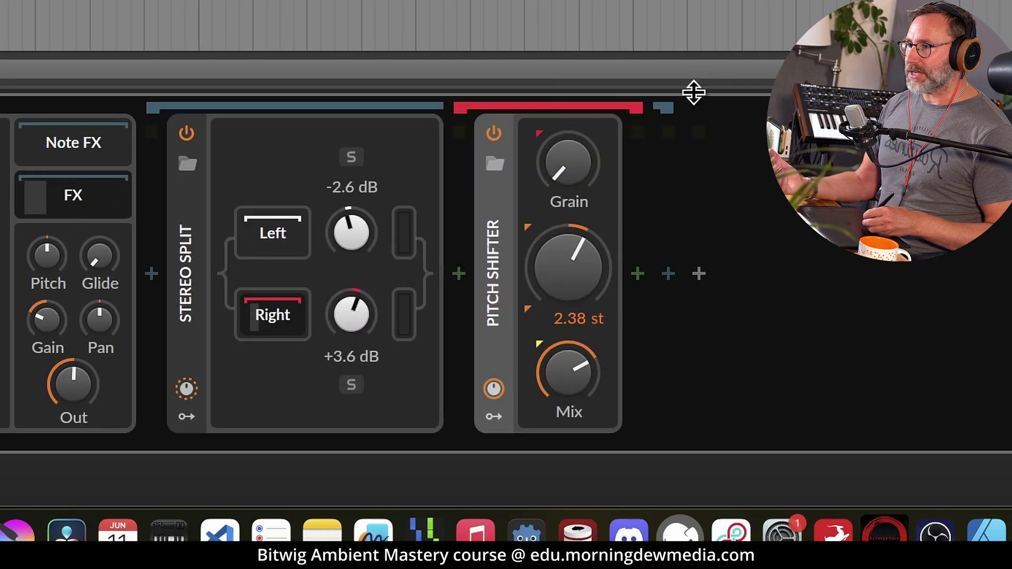
Insert EQ+ after the Pitch Shifter and add a high-cut near 12.6 kHz
click(667, 272)
text(eq)
key(Down)
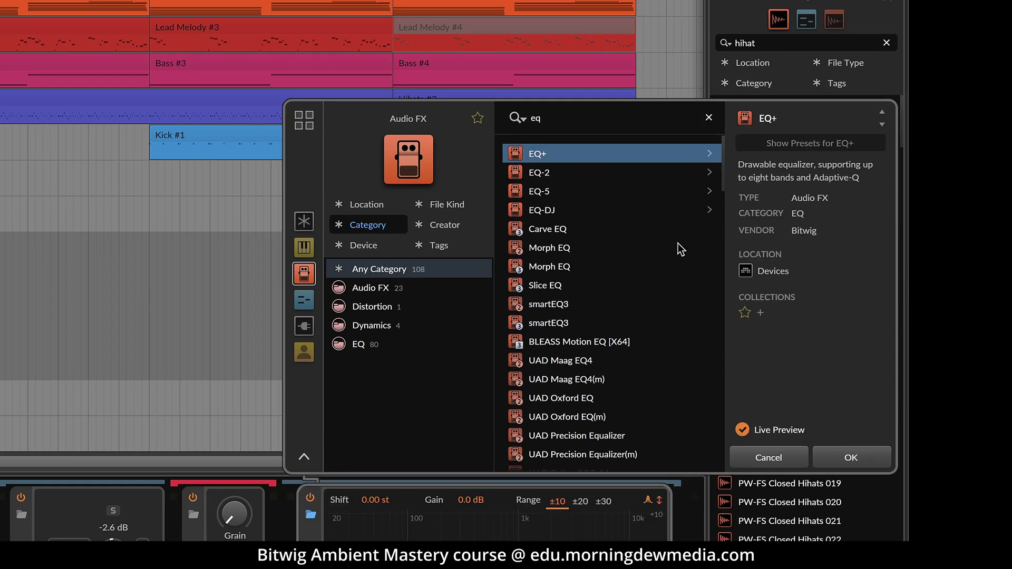
click(852, 457)
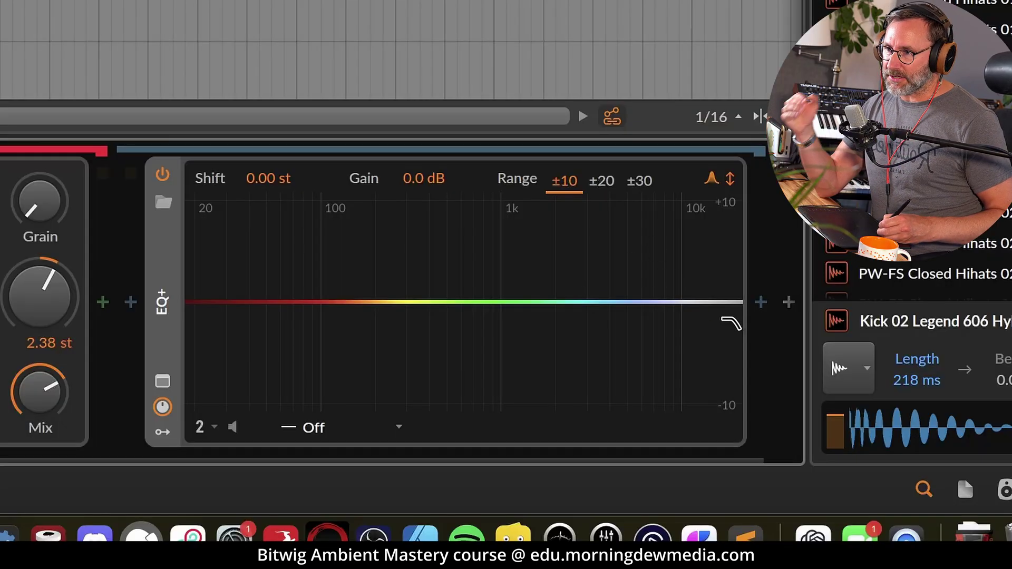
click(728, 321)
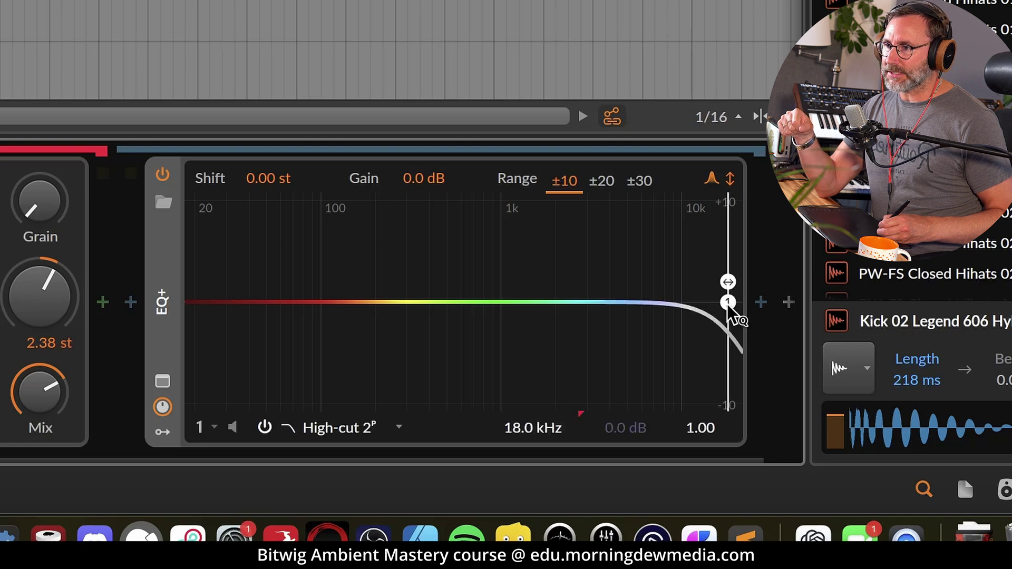
drag(728, 304, 699, 305)
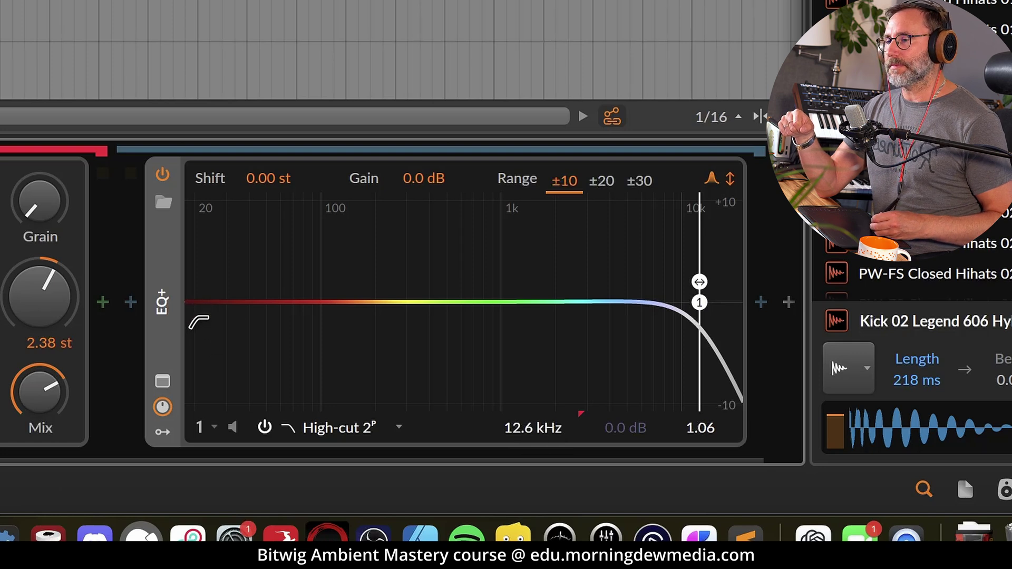
Add a low-cut band at about 127 Hz and A/B the Stereo Split
click(197, 317)
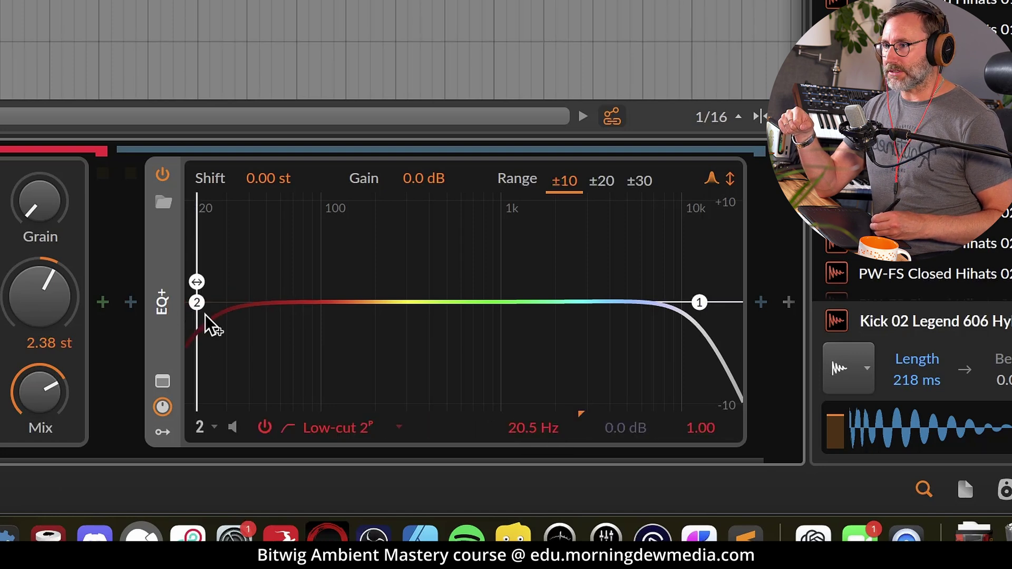
mouse_move(209, 316)
mouse_down()
mouse_move(351, 324)
mouse_move(350, 293)
mouse_up()
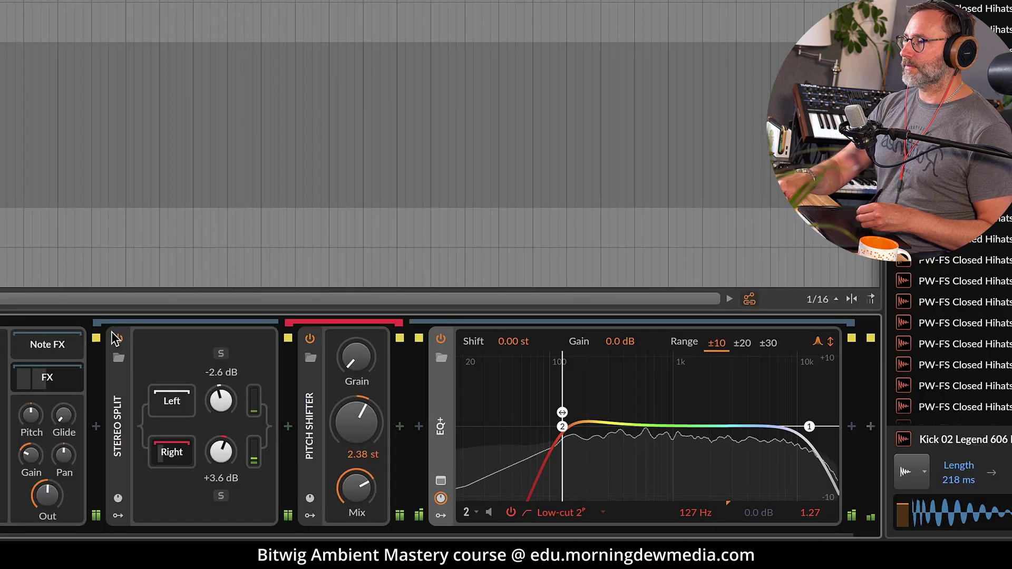
click(119, 339)
click(118, 338)
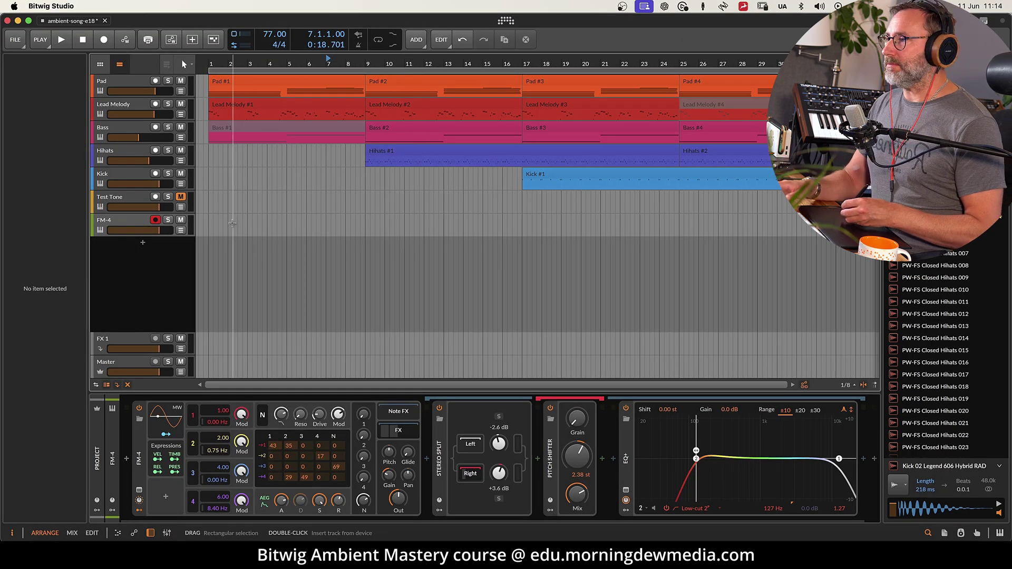
Create an FM-4 clip at bar 1 holding one C1 note stretched to 8 bars, then play
click(111, 226)
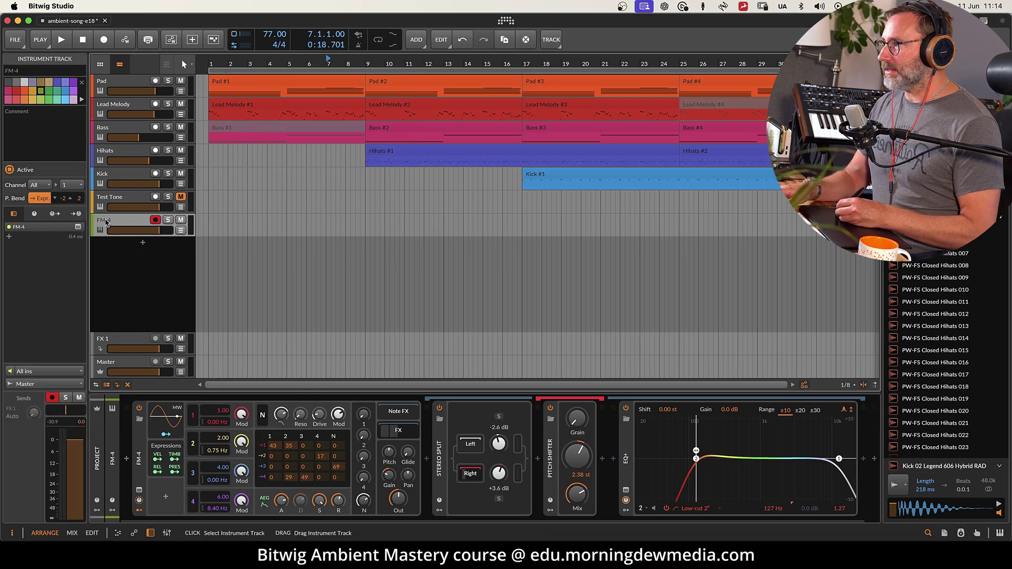
double_click(219, 223)
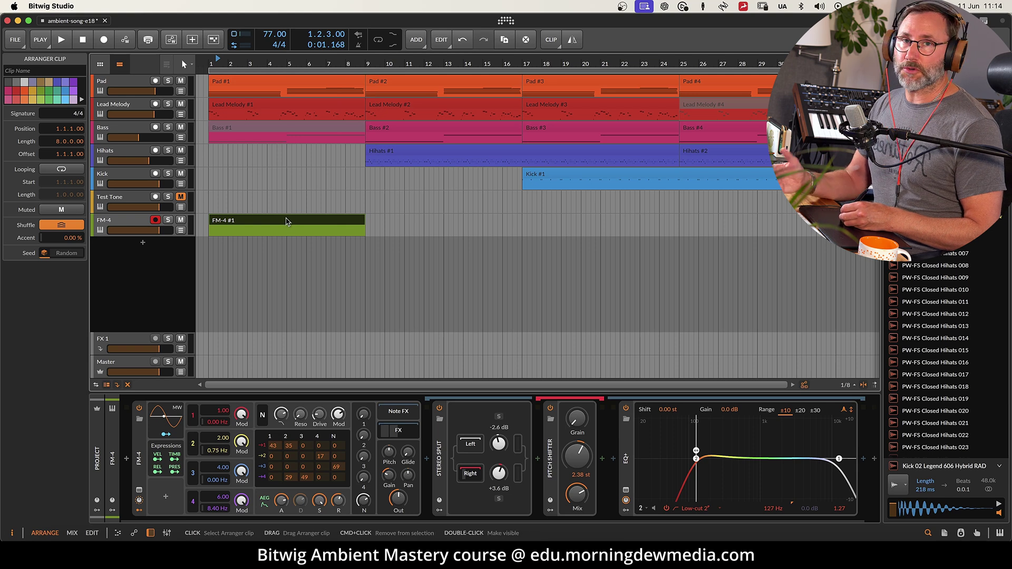
double_click(287, 222)
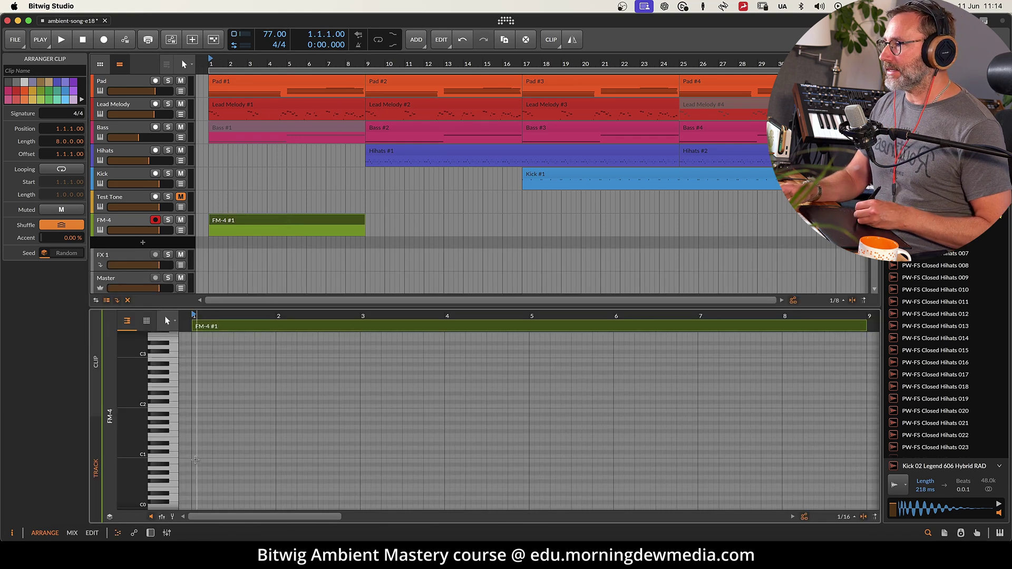
double_click(195, 457)
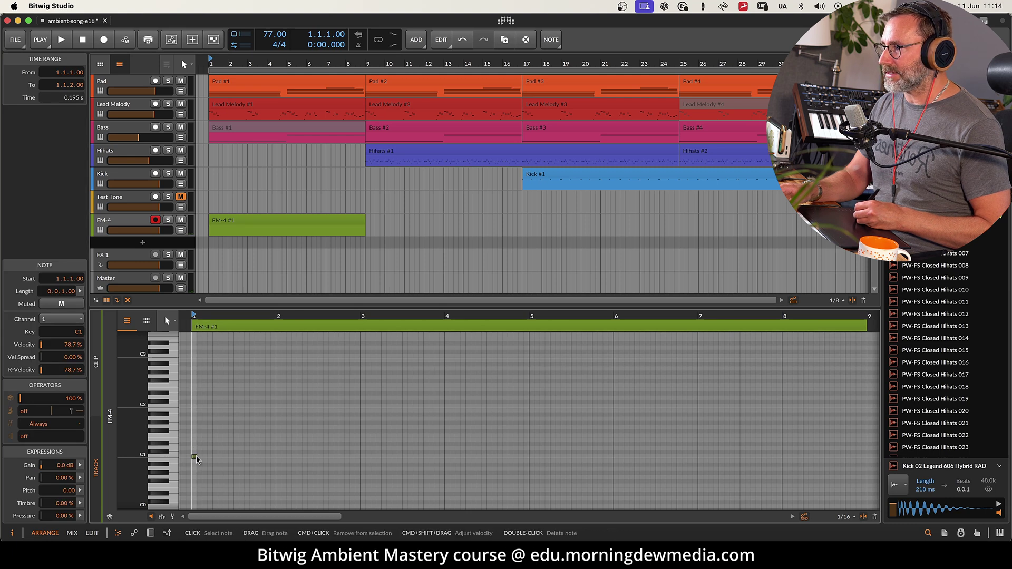
scroll(185, 473, up, 3)
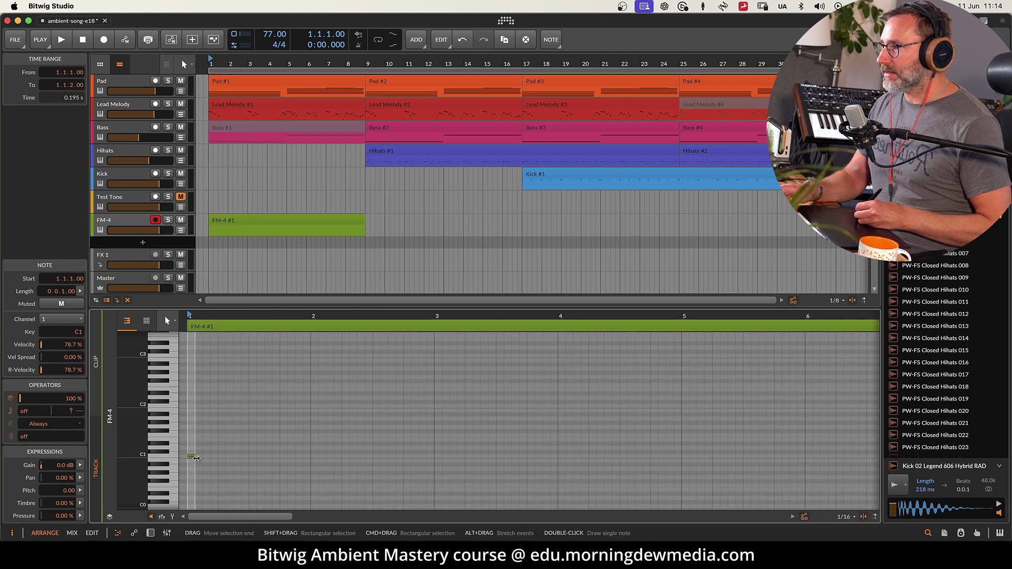
mouse_move(194, 457)
mouse_down()
mouse_move(803, 459)
mouse_move(431, 486)
mouse_up()
scroll(802, 459, down, 3)
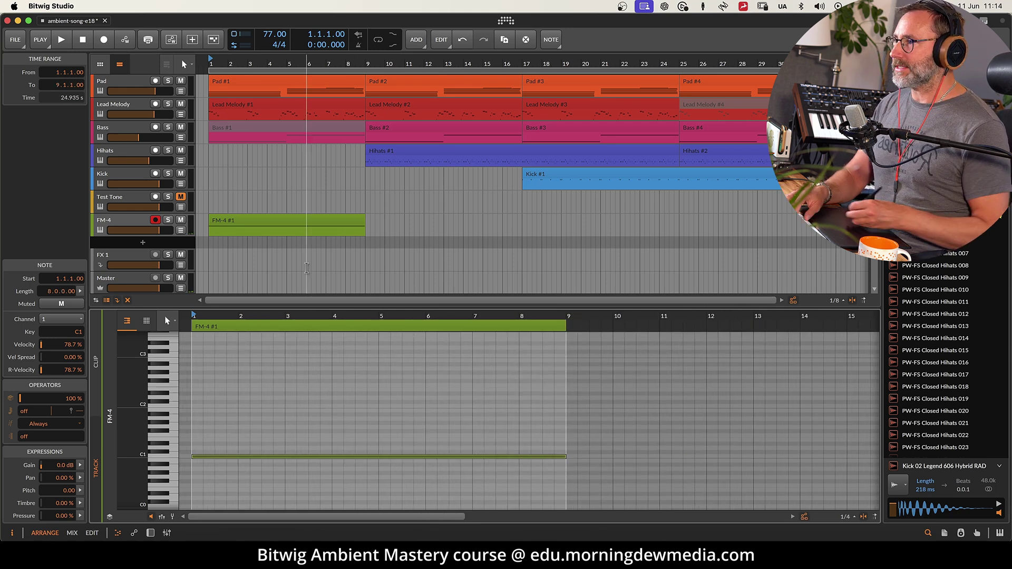
key(d)
key(space)
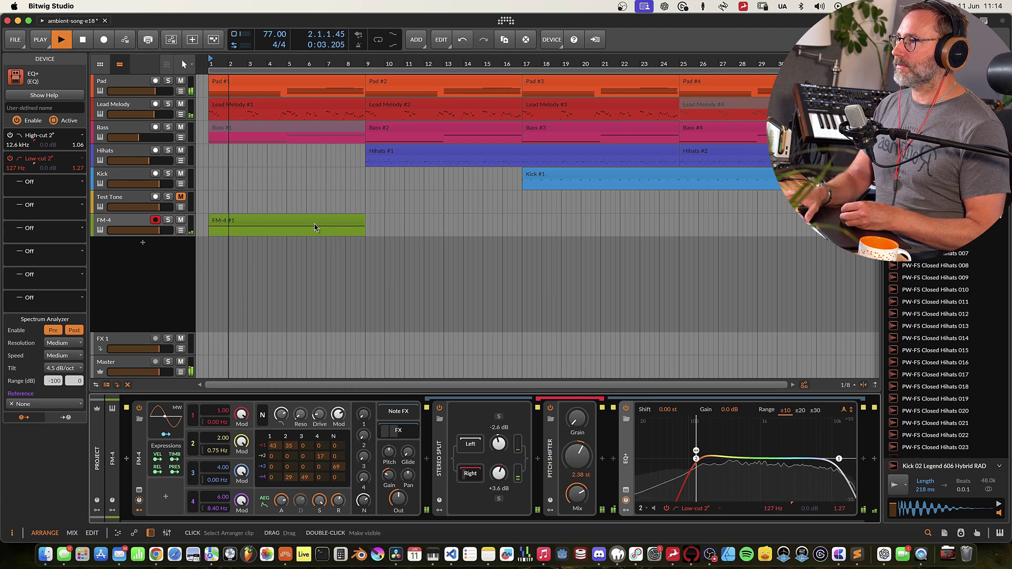
Stop playback, duplicate the FM-4 #1 clip three times, and rename the track to Noise
key(space)
click(301, 226)
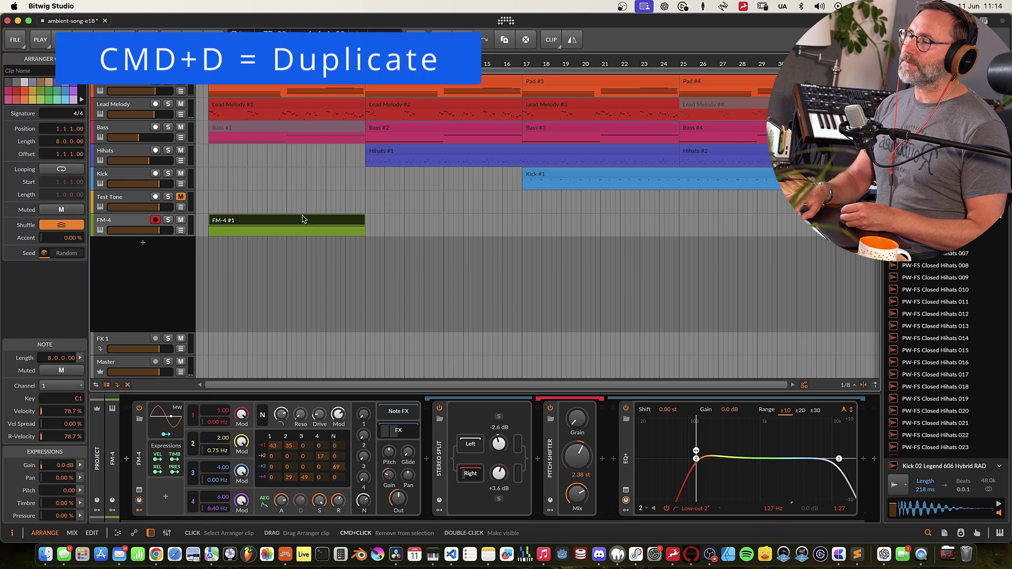
key(super+d)
key(super+d)
key(super+d)
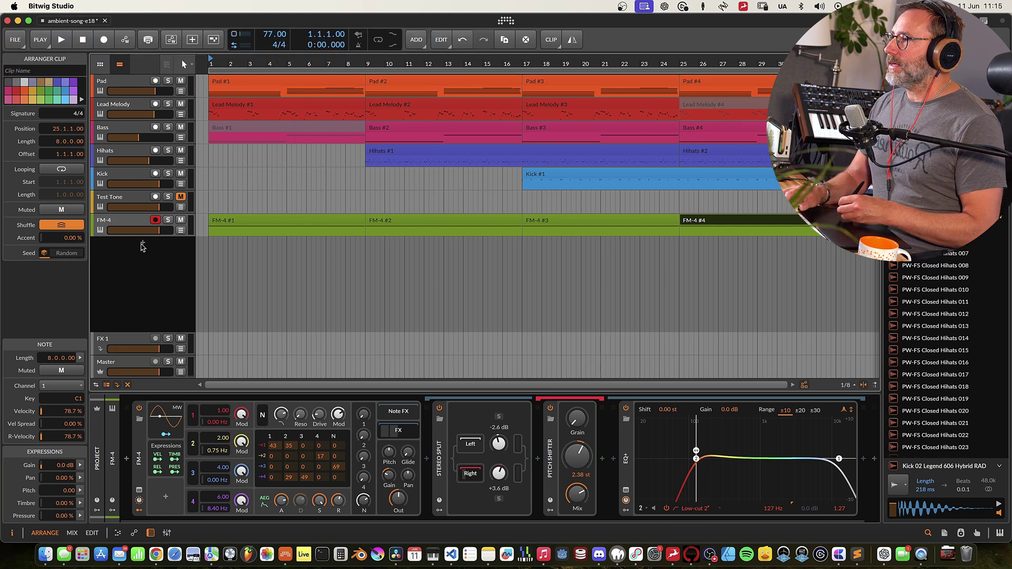
click(122, 228)
key(super+r)
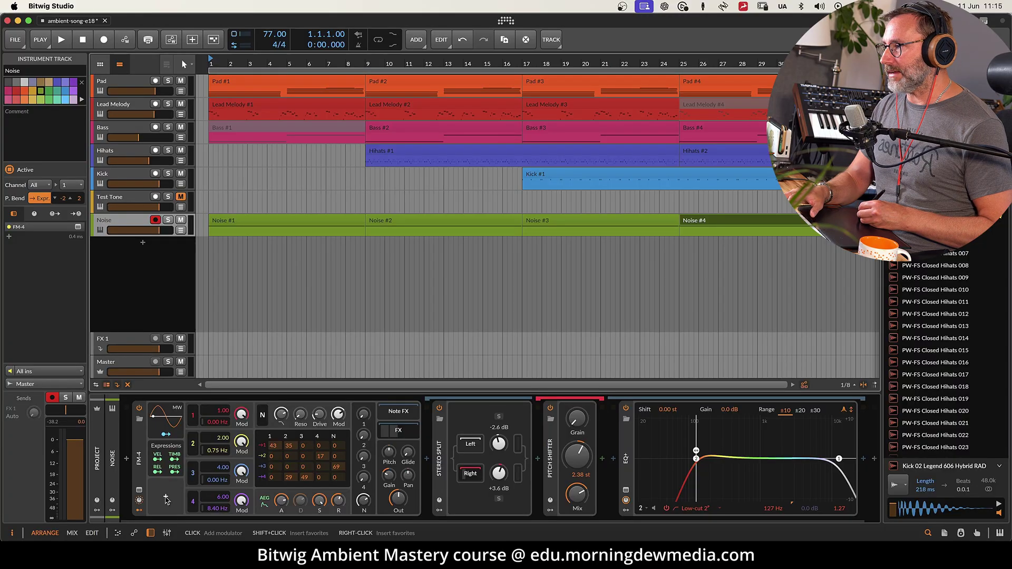
Add a Classic LFO modulator to FM-4 and slow its rate to 0.10 Hz
click(166, 498)
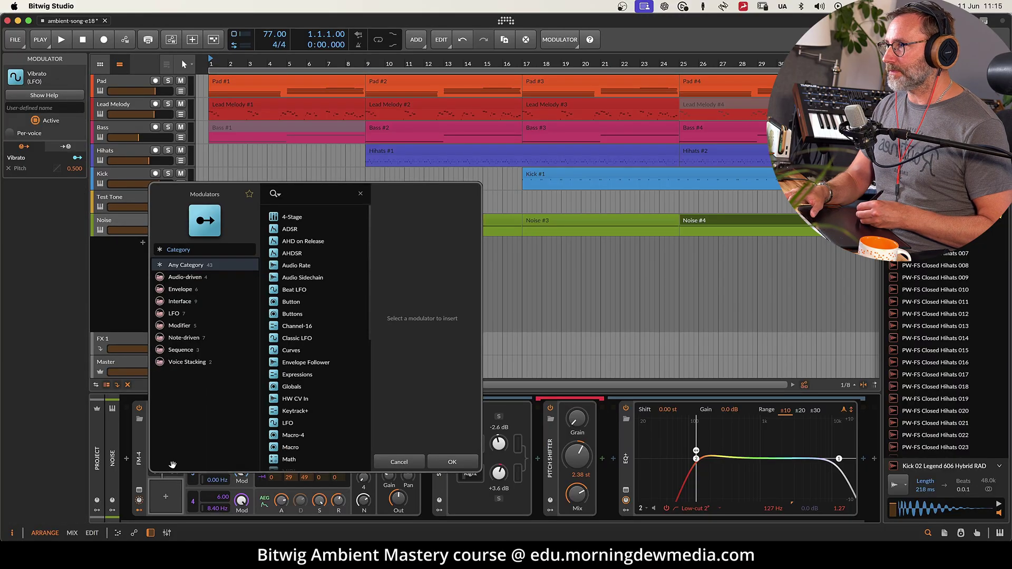
text(class)
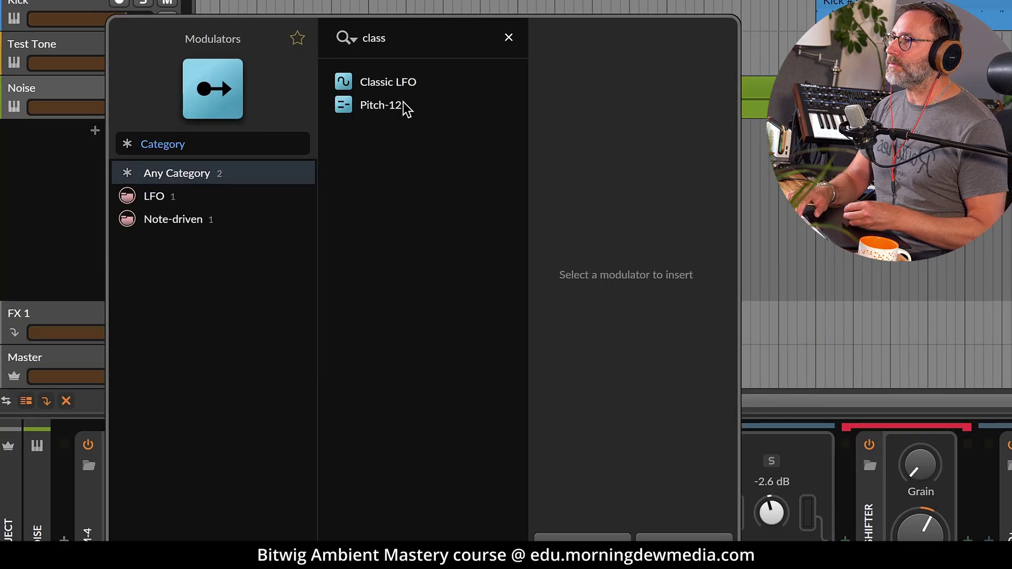
click(396, 88)
click(668, 524)
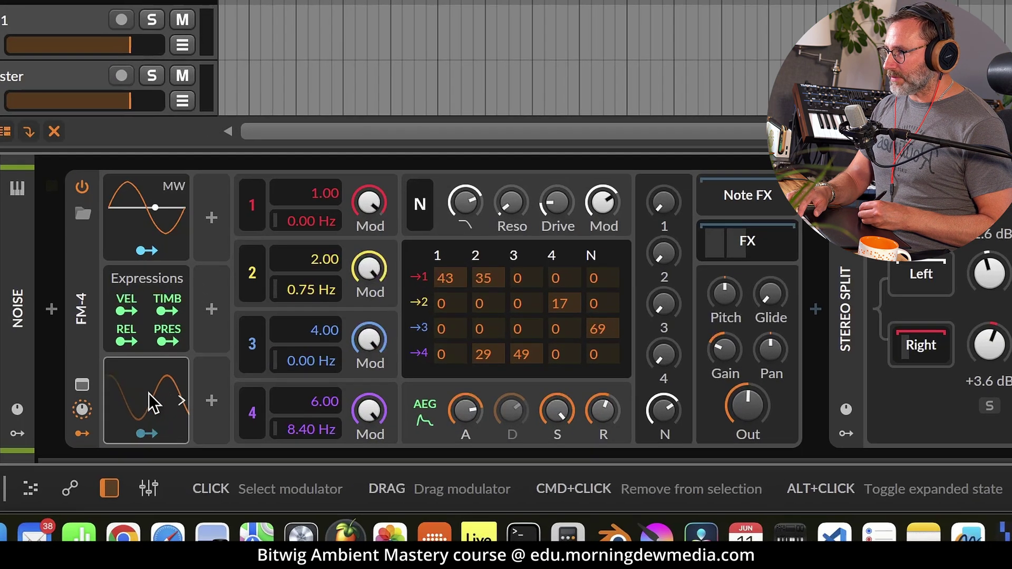
click(171, 494)
drag(291, 248, 291, 293)
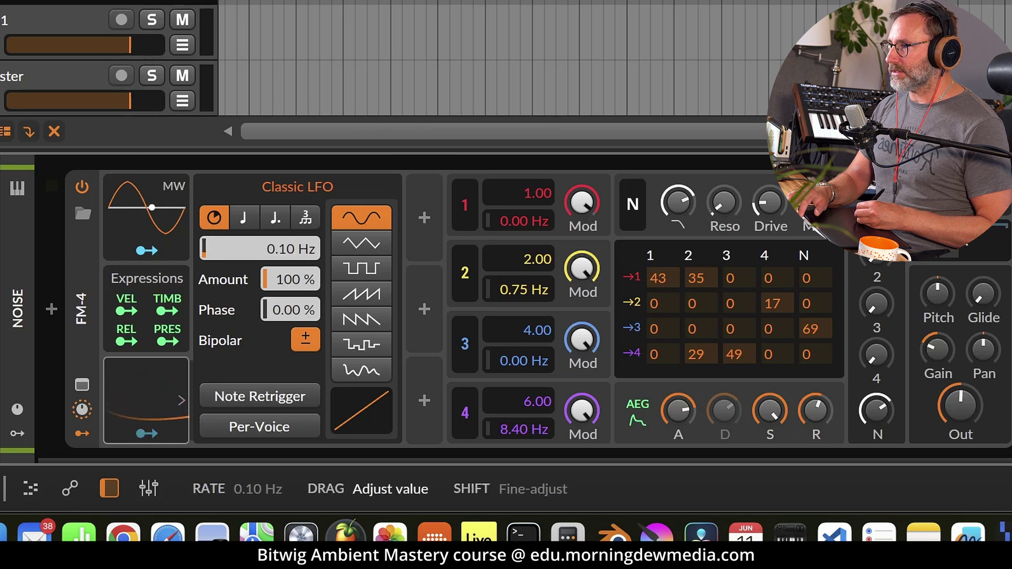
Map the LFO to Noise Cutoff, lower the cutoff to about 1.3 kHz, and set amount to 78%
click(149, 437)
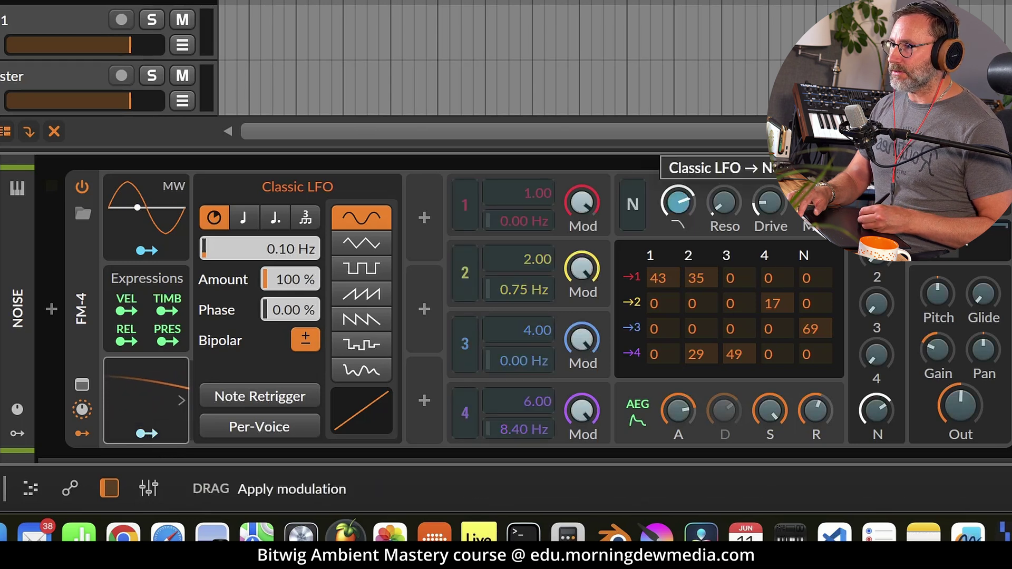
scroll(679, 204, right, 2)
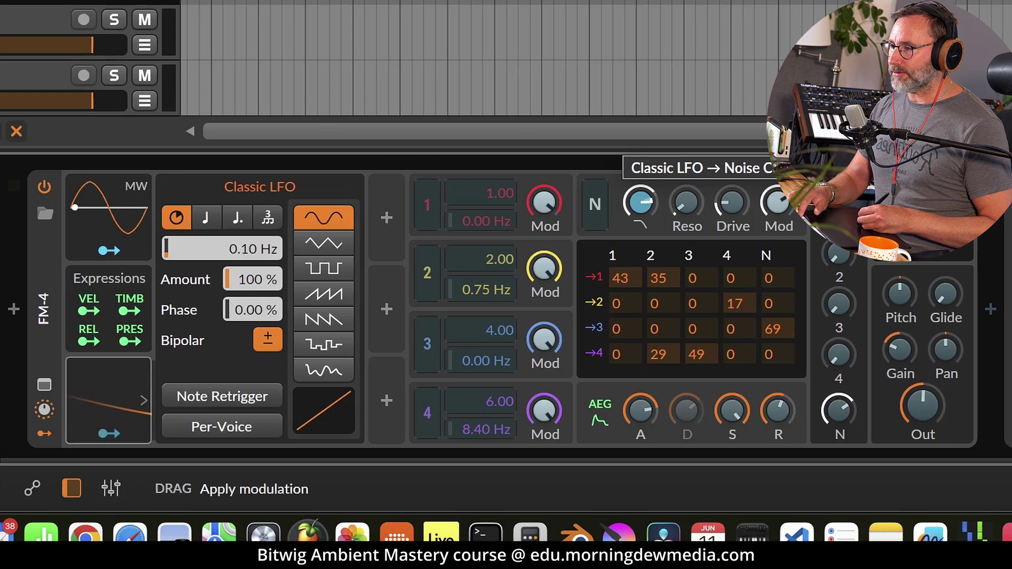
click(122, 433)
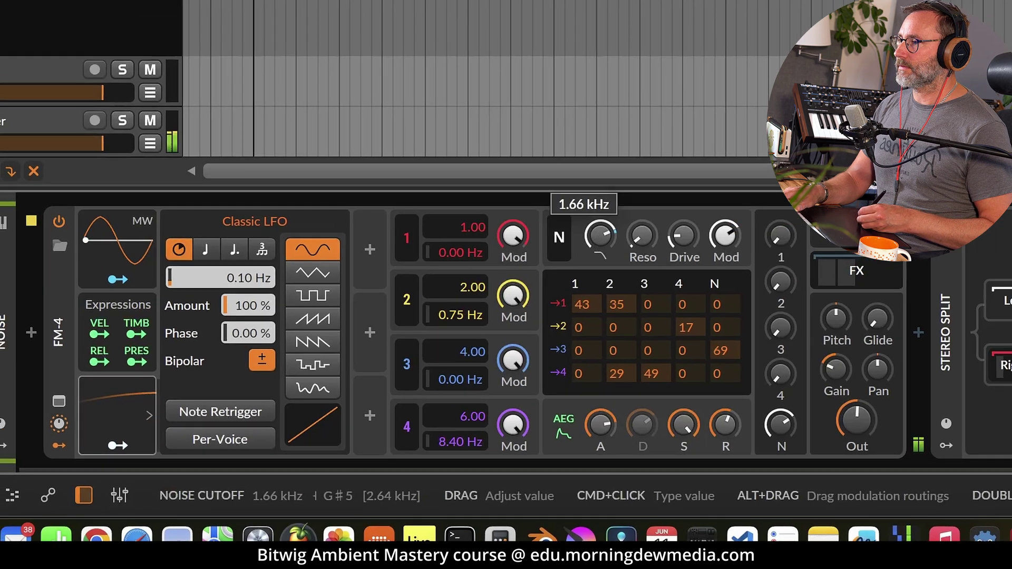
drag(634, 208, 633, 237)
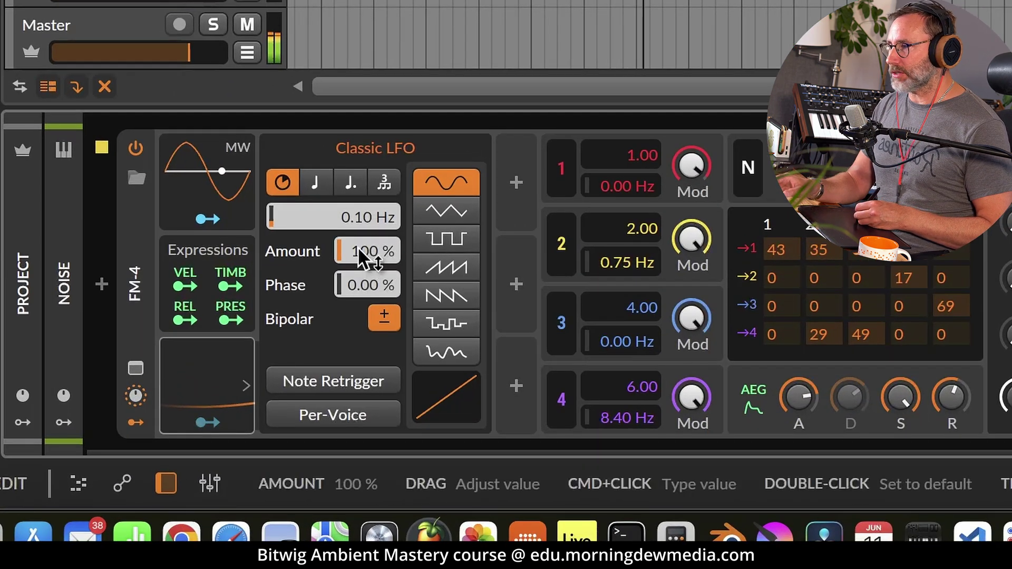
drag(368, 253, 368, 273)
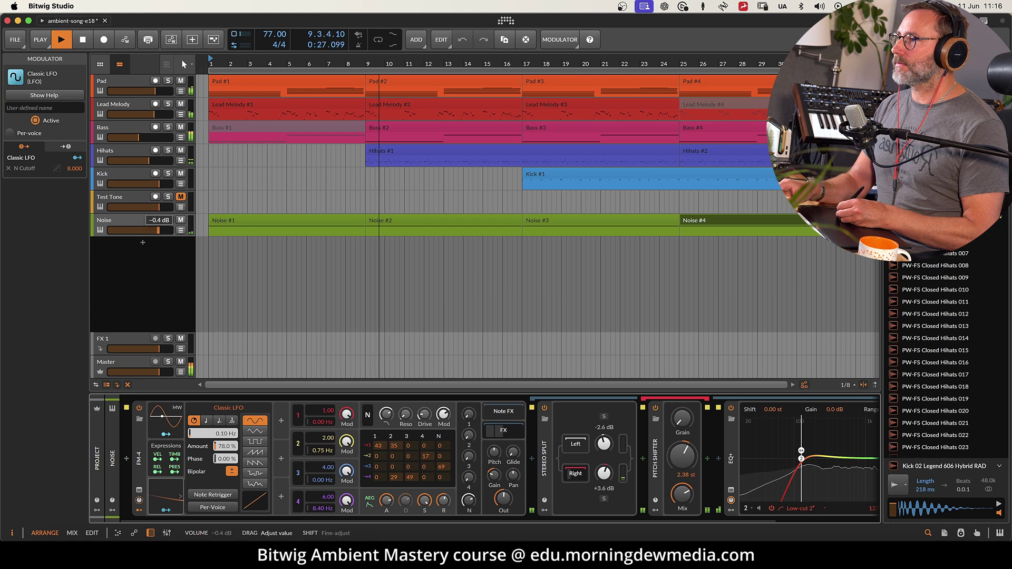
drag(446, 502, 445, 498)
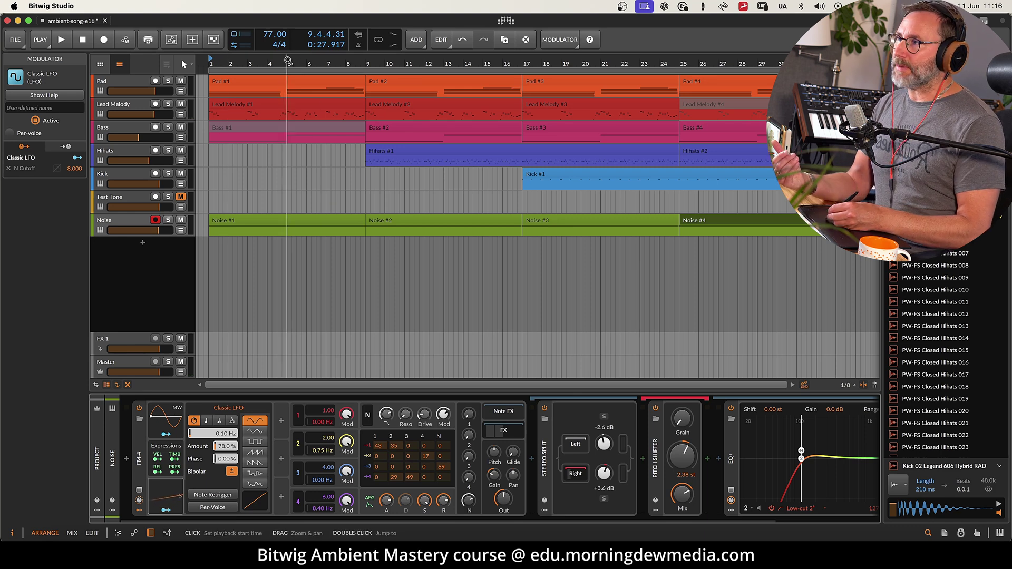
click(287, 60)
key(space)
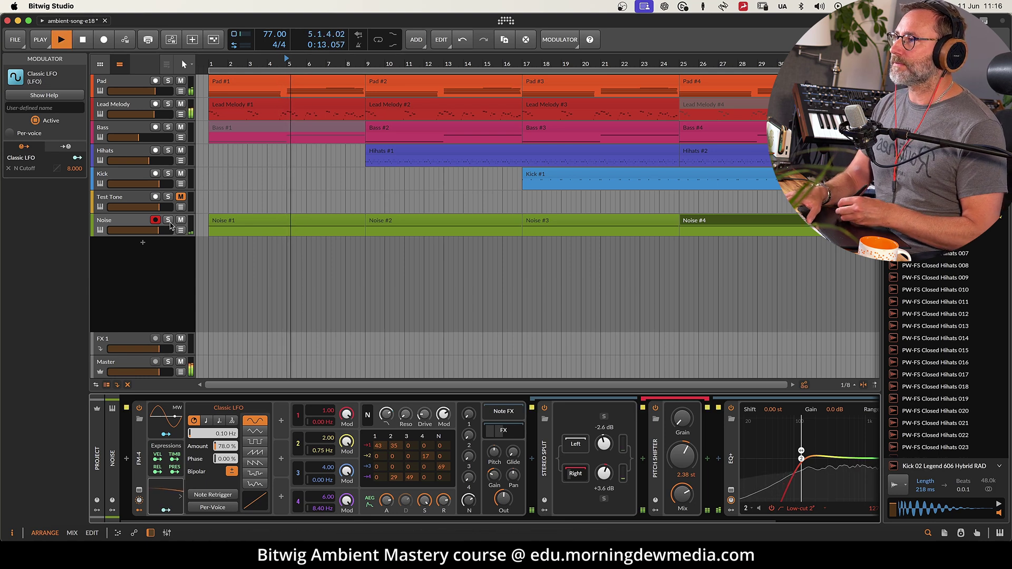
click(168, 221)
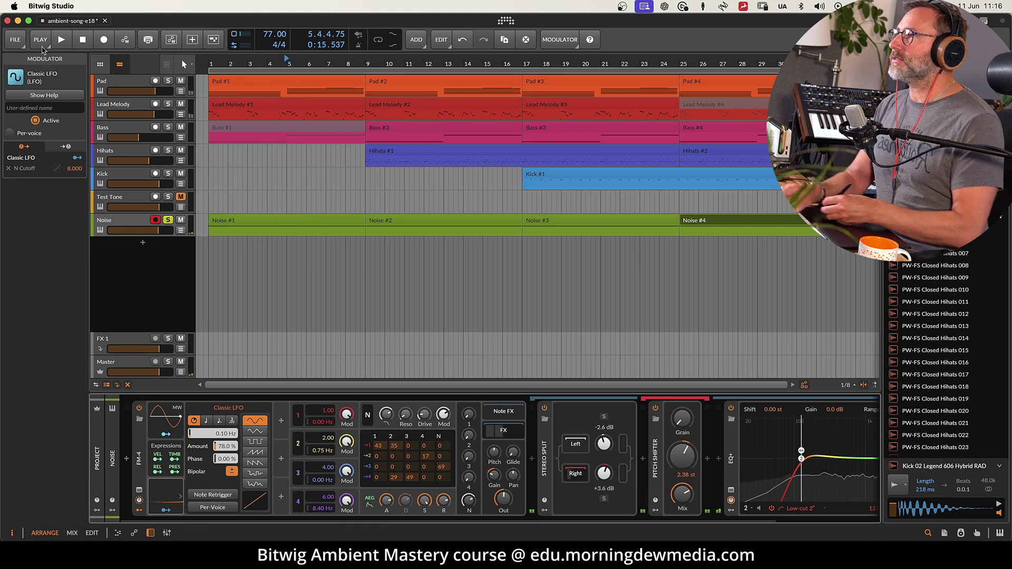
key(space)
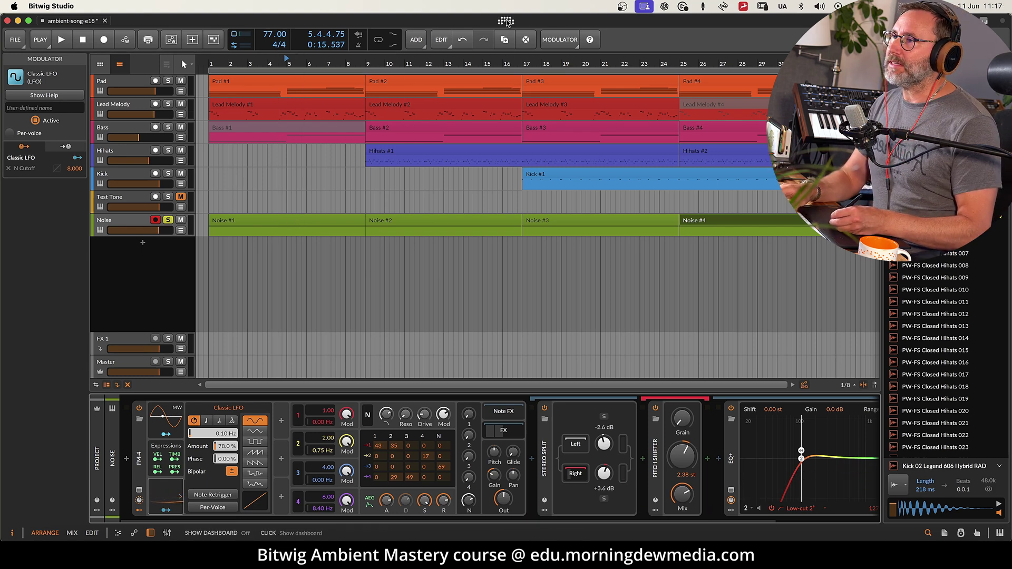
Enable Resume Playback: Note Chase in the Behavior settings
click(506, 22)
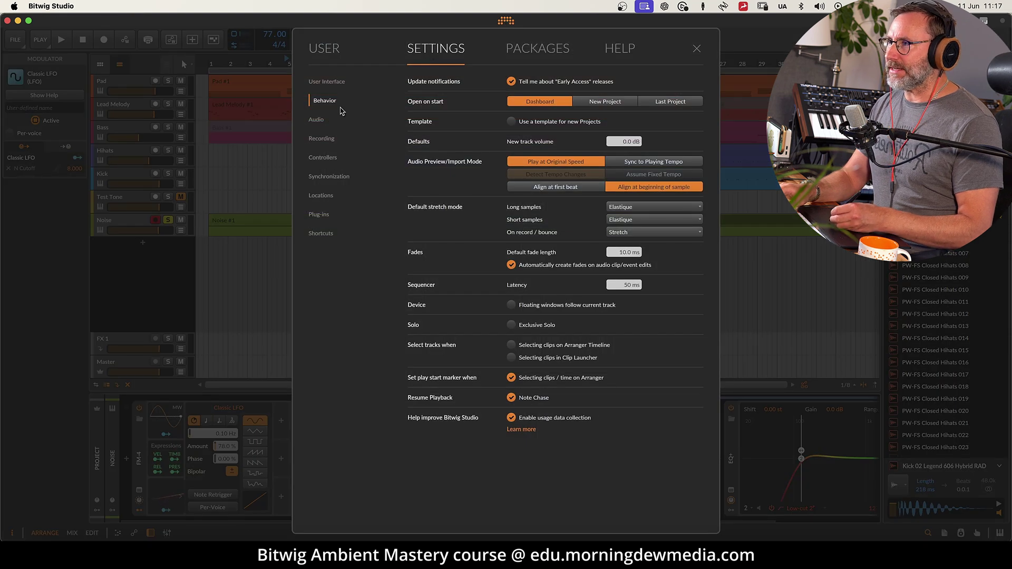
click(329, 82)
click(325, 102)
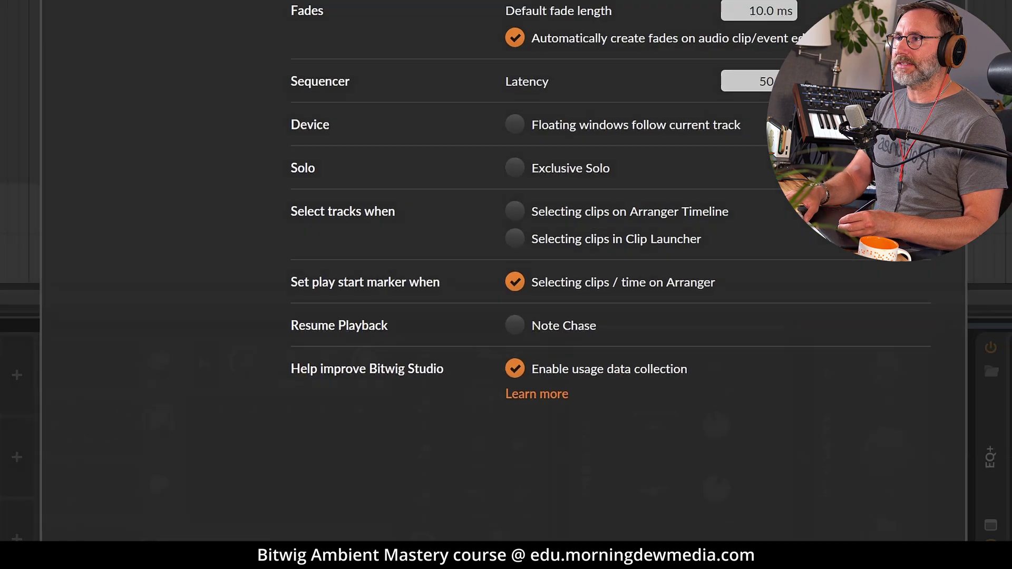
key(Escape)
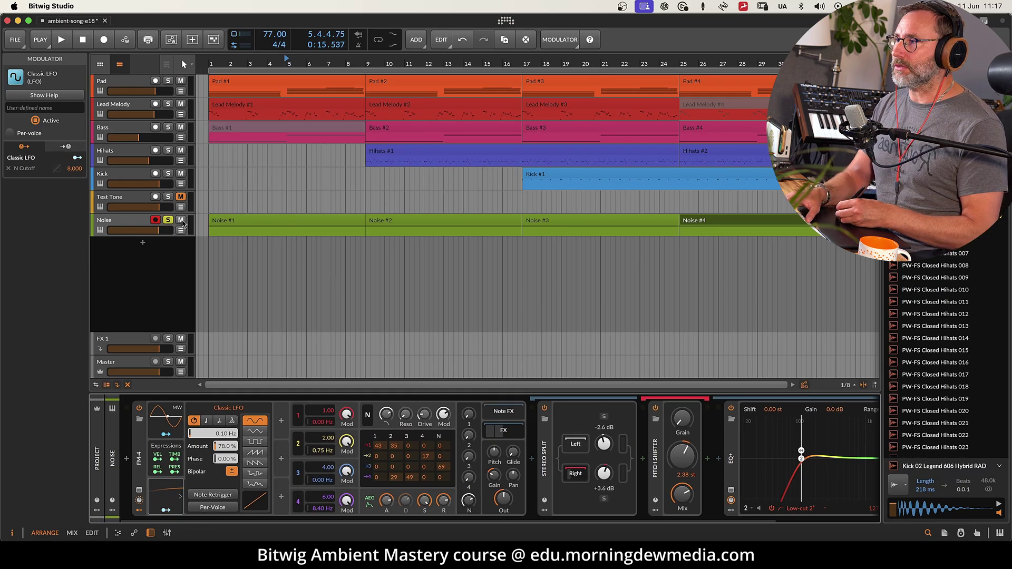
Test playback with note chase, then reopen and close the settings
key(space)
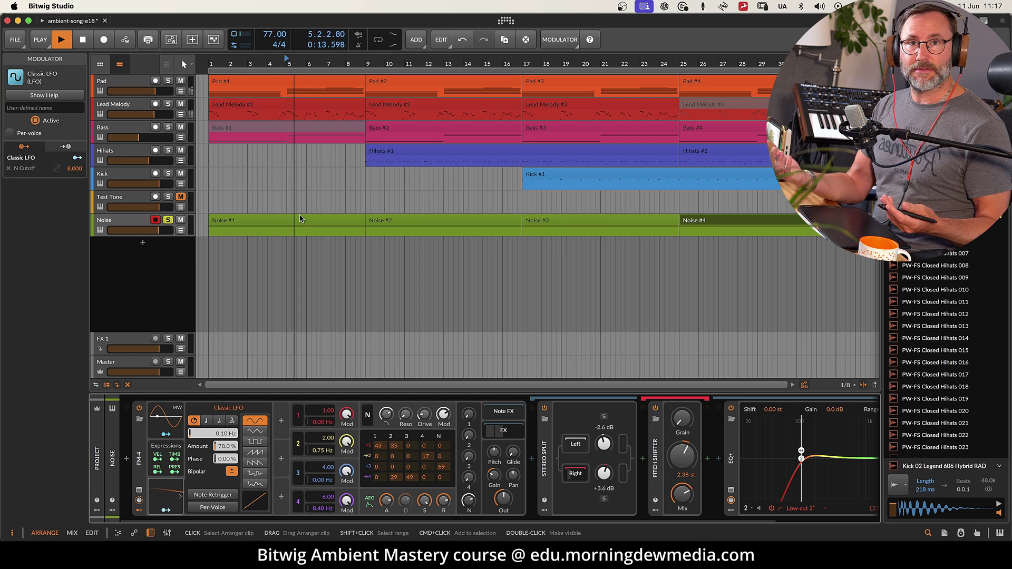
key(space)
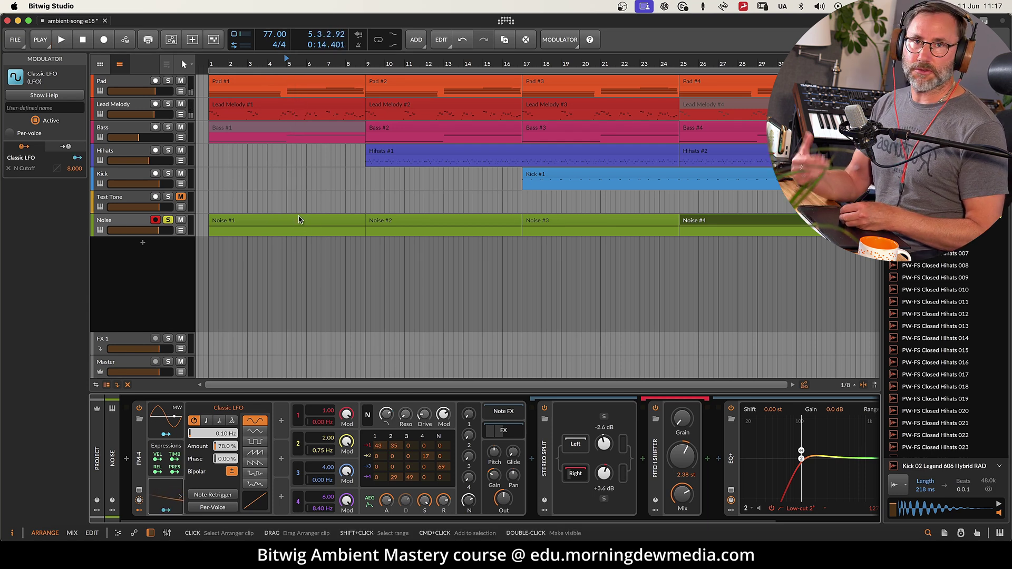
key(super+comma)
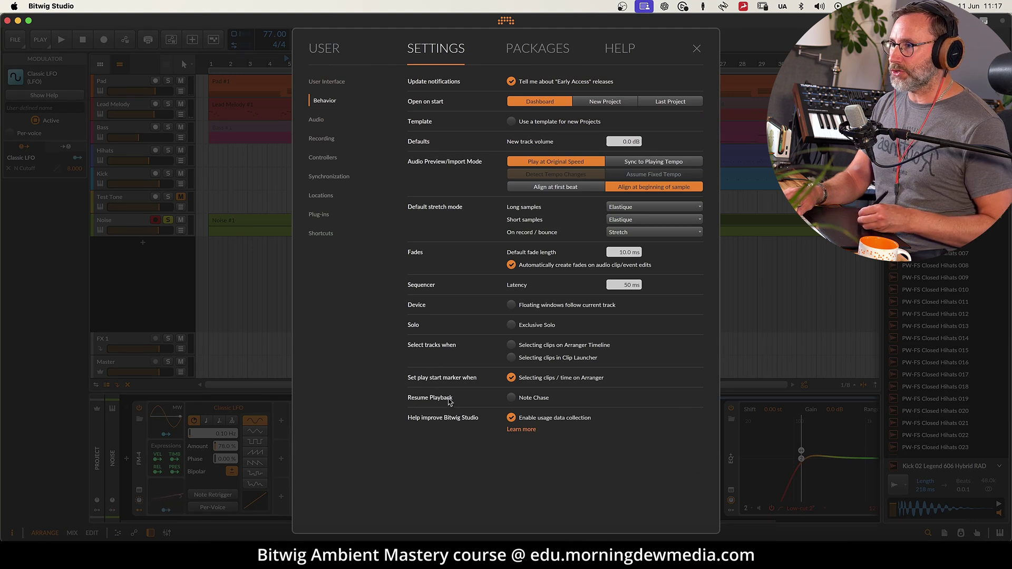
click(697, 50)
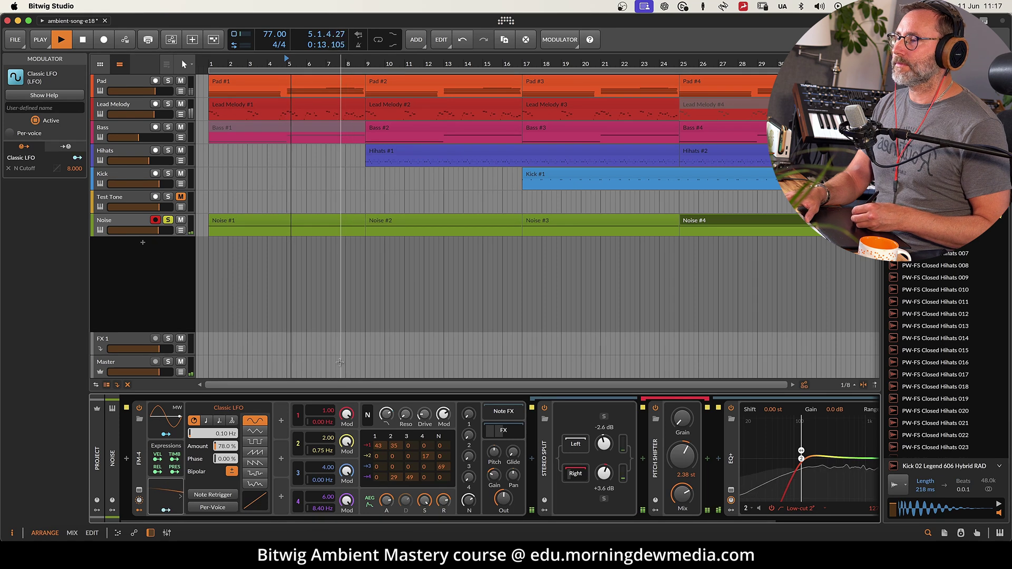
During playback, raise FM-4 resonance and lower its output and noise levels
key(space)
key(space)
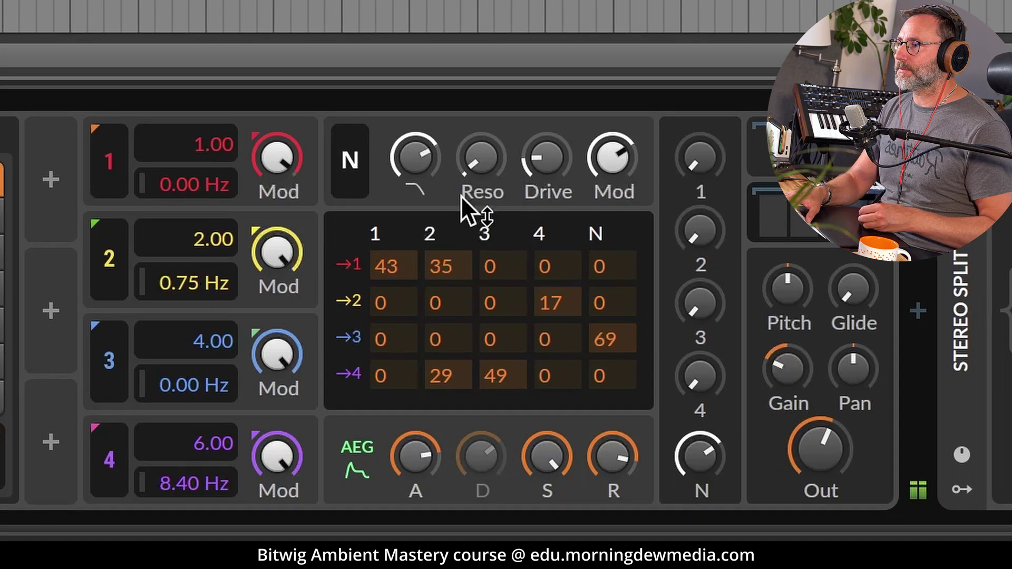
drag(477, 155, 477, 146)
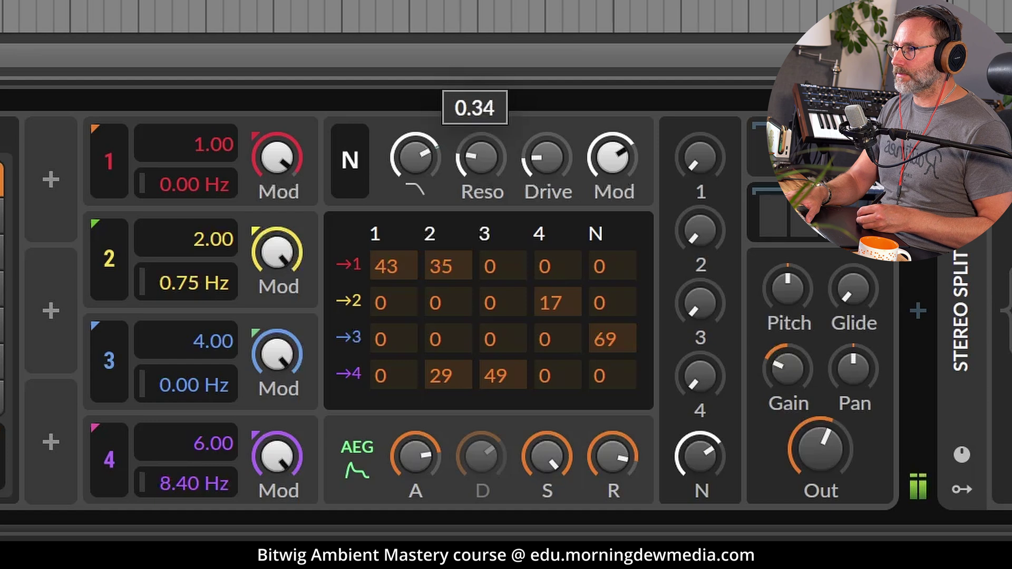
drag(866, 457, 866, 466)
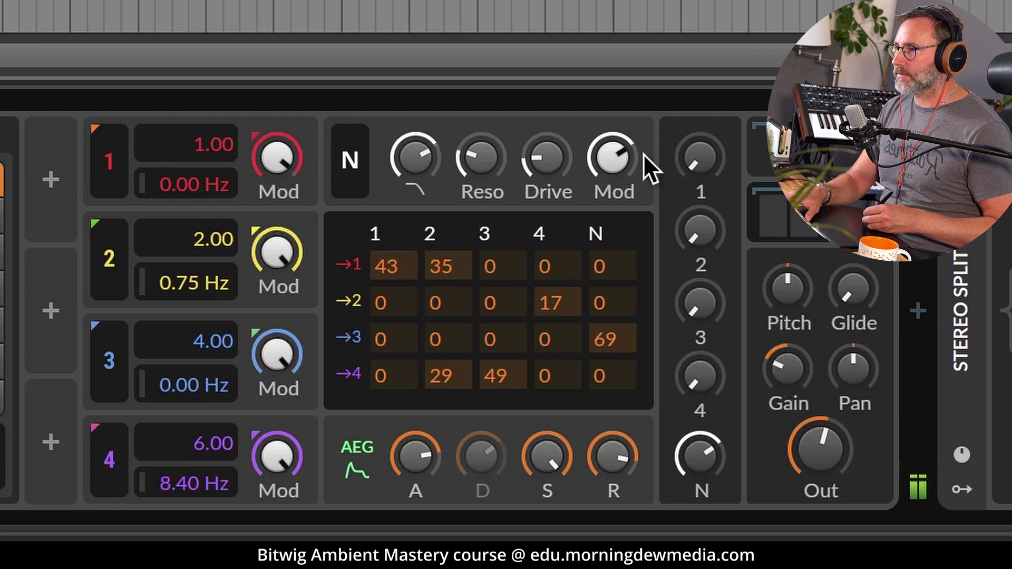
drag(693, 460, 693, 465)
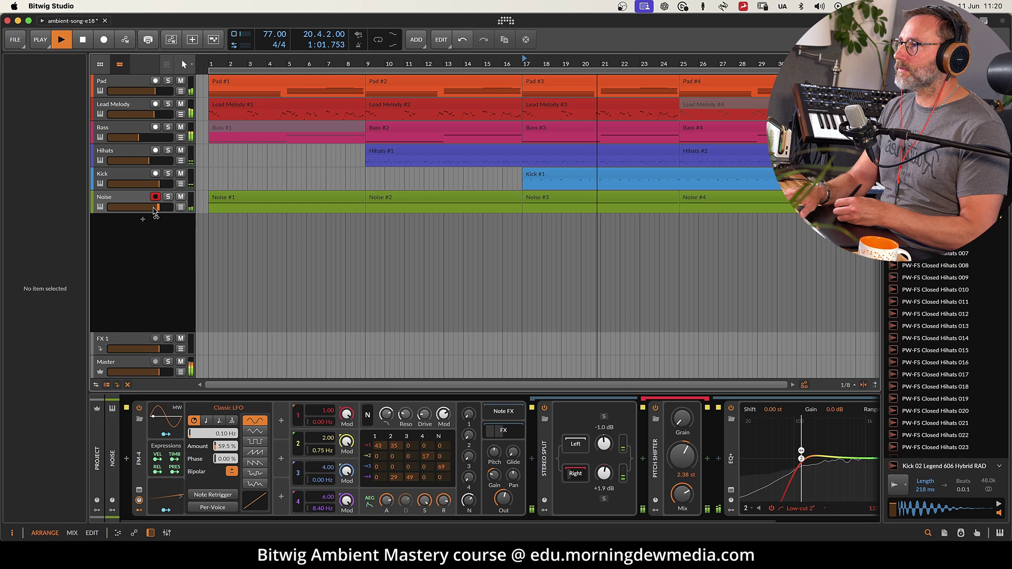
Set the Noise track volume to about -4.2 dB
drag(154, 210, 151, 211)
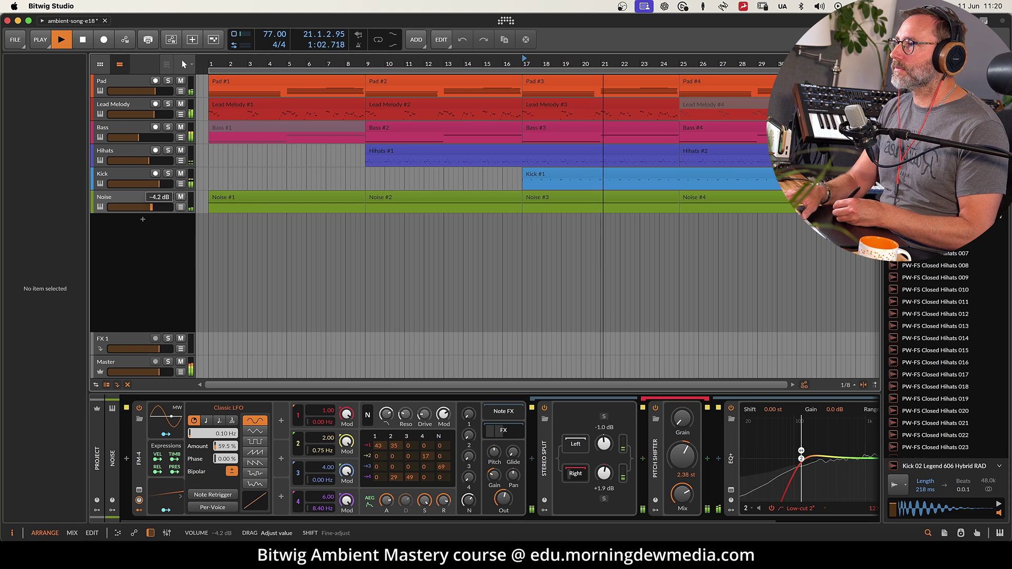
click(119, 201)
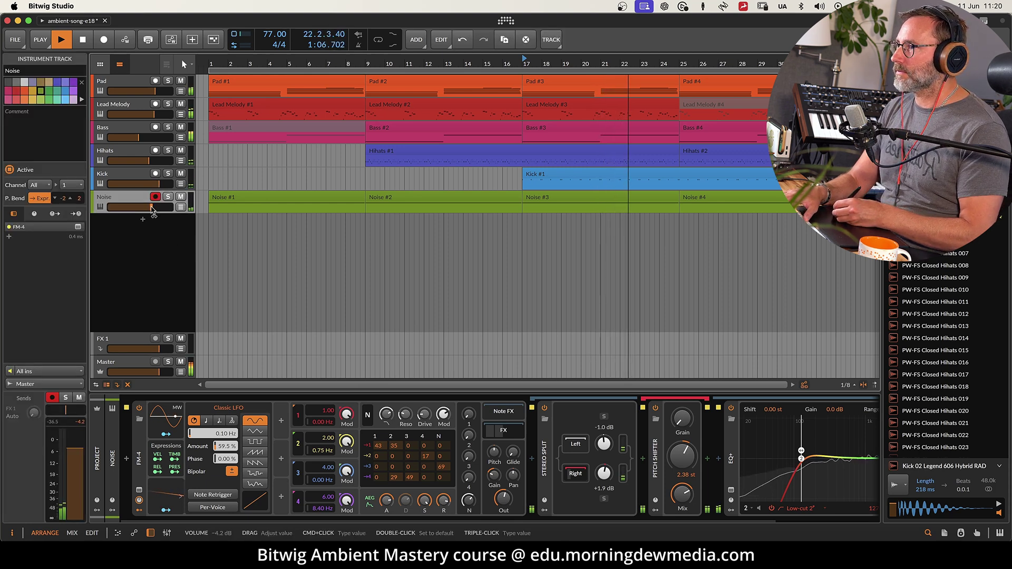
drag(153, 209, 151, 208)
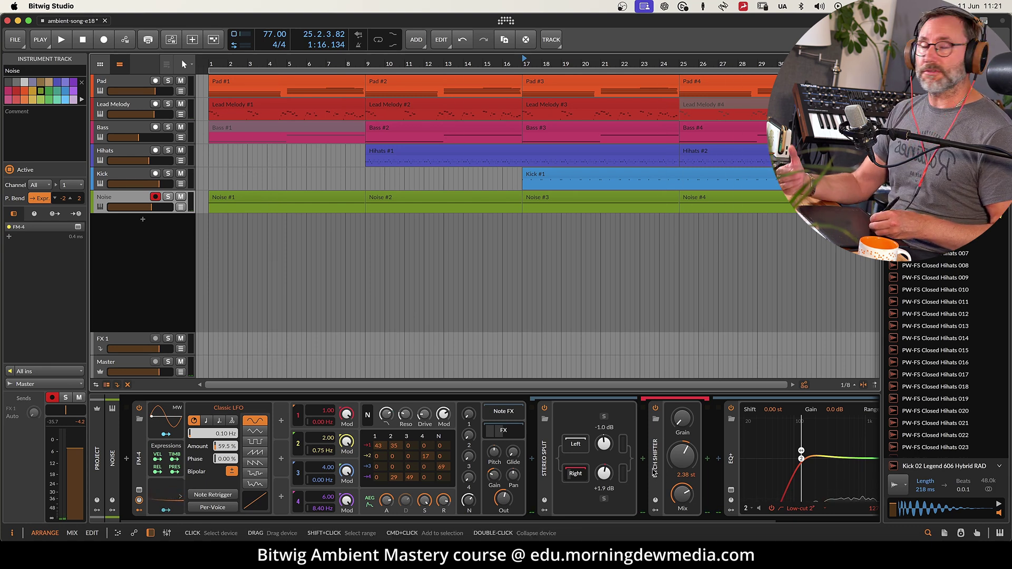
scroll(813, 478, right, 3)
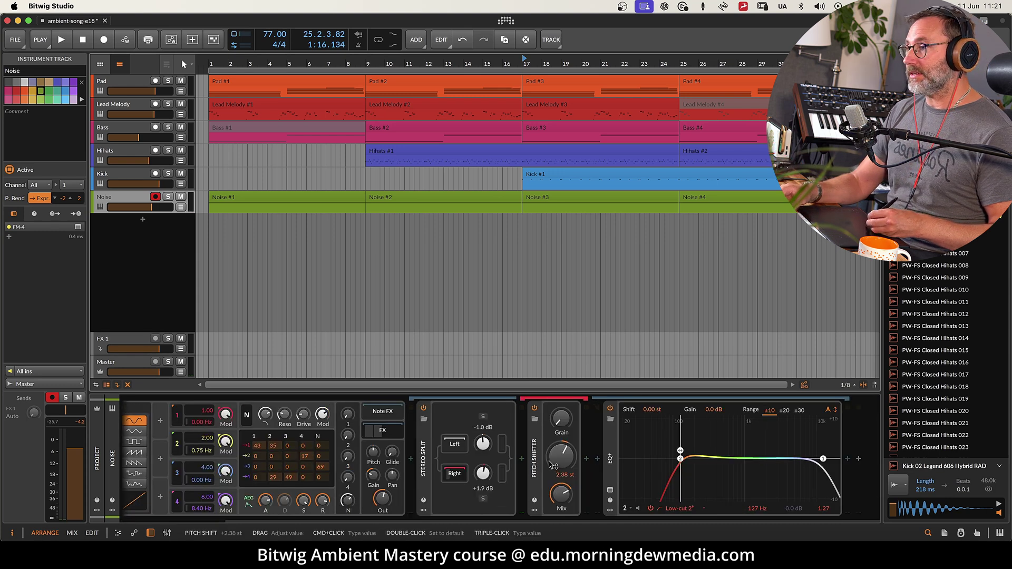
Delete the Pitch Shifter and insert Delay-2 just before EQ+ on the Noise track
key(Delete)
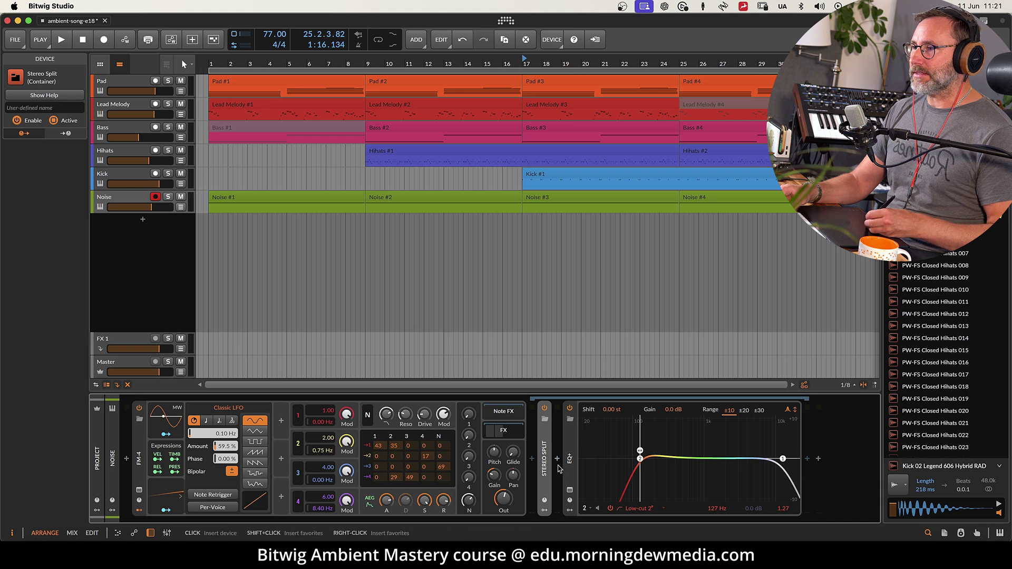
click(558, 461)
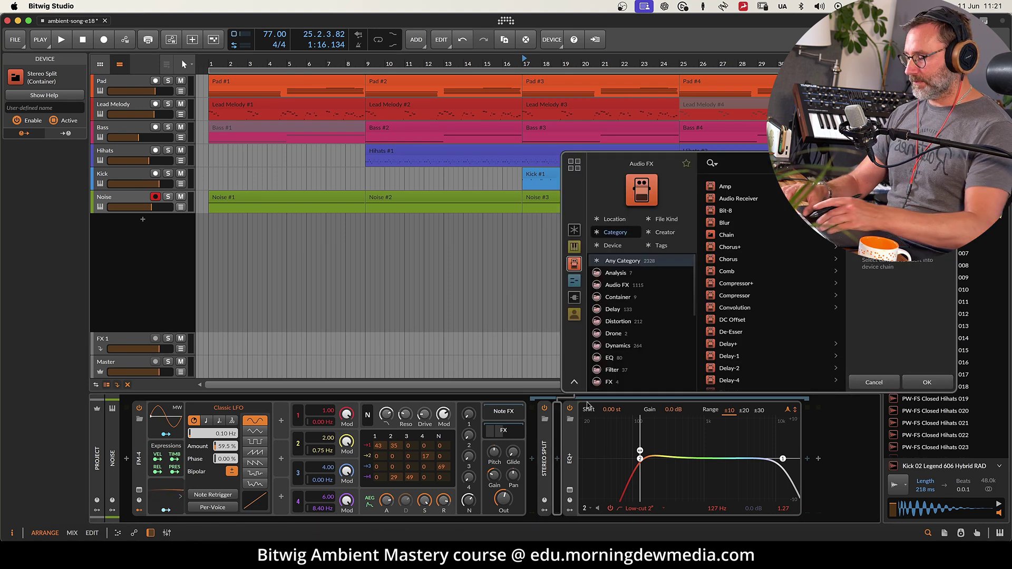
text(del)
click(731, 211)
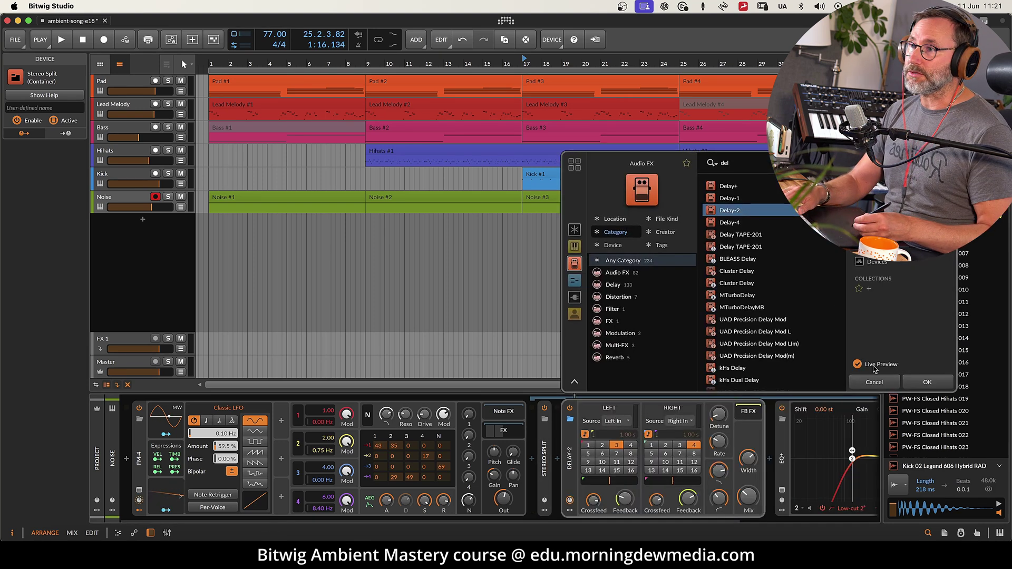
click(930, 384)
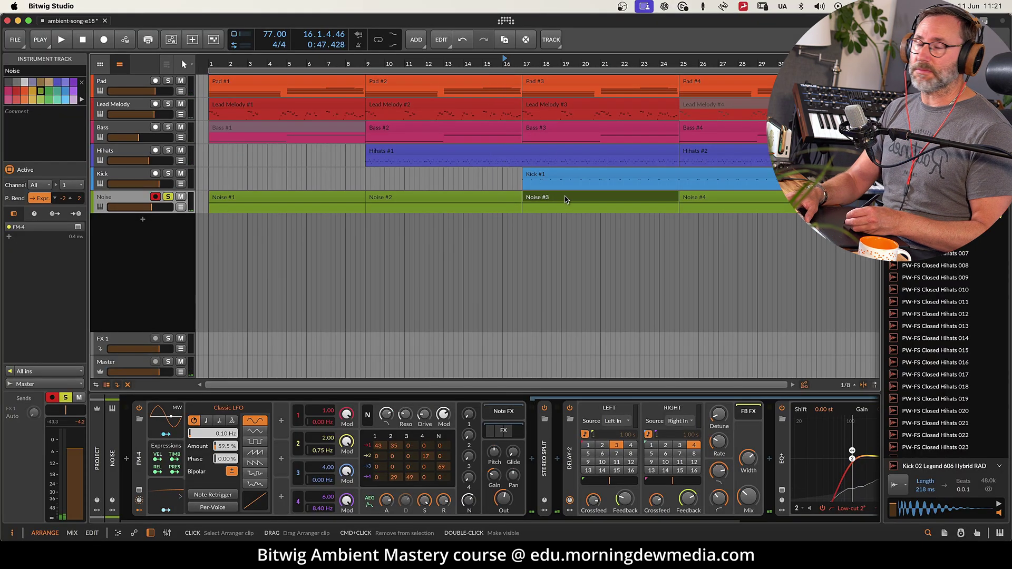
Play and adjust the Delay-2 mix, muting the Noise track to compare
key(space)
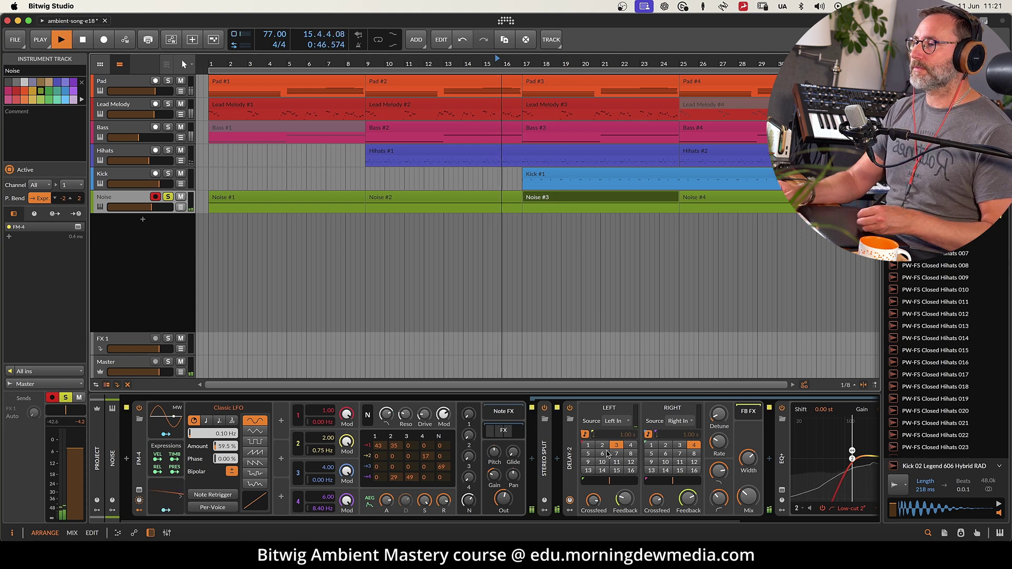
drag(748, 496, 748, 498)
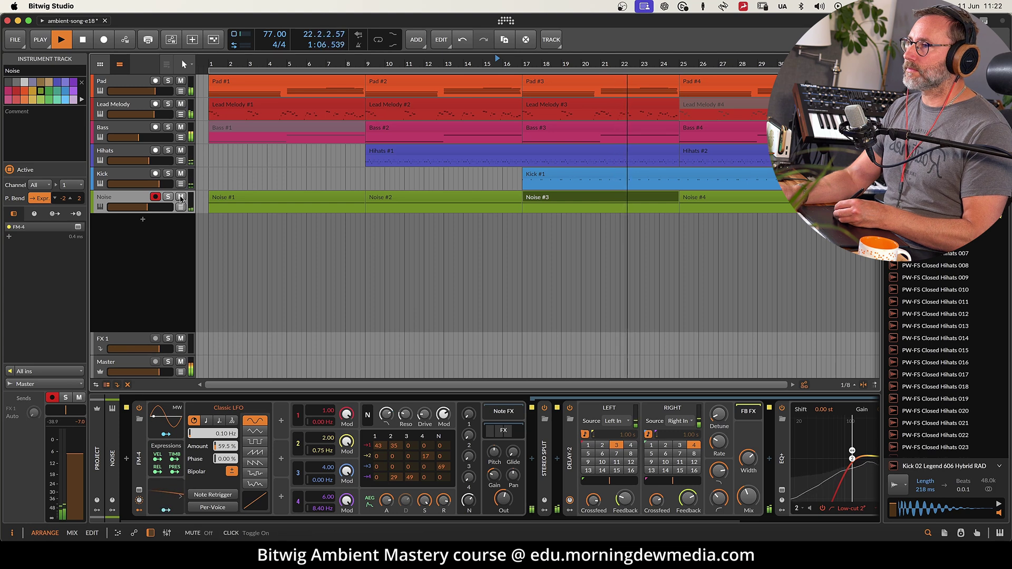
click(180, 197)
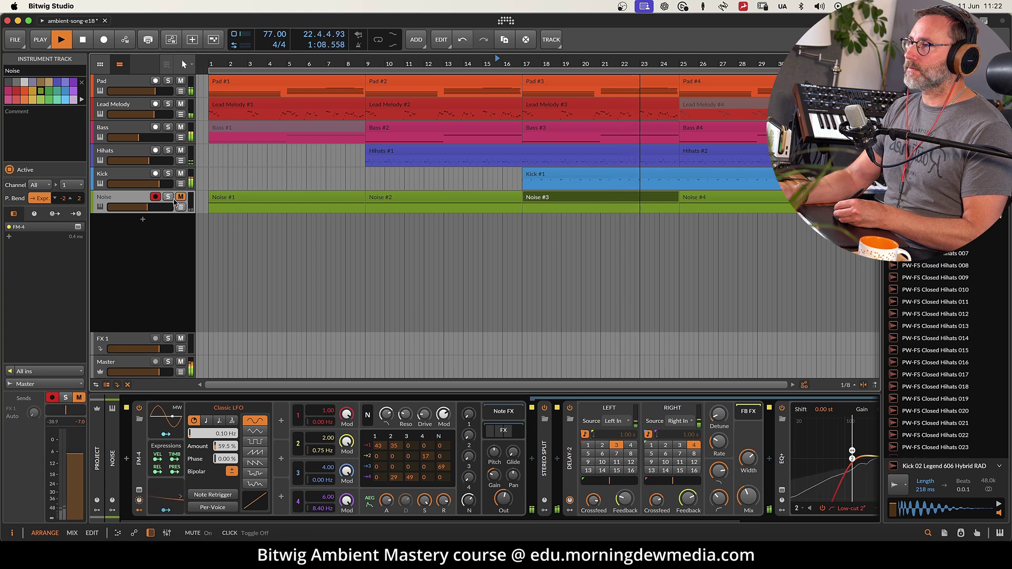
key(space)
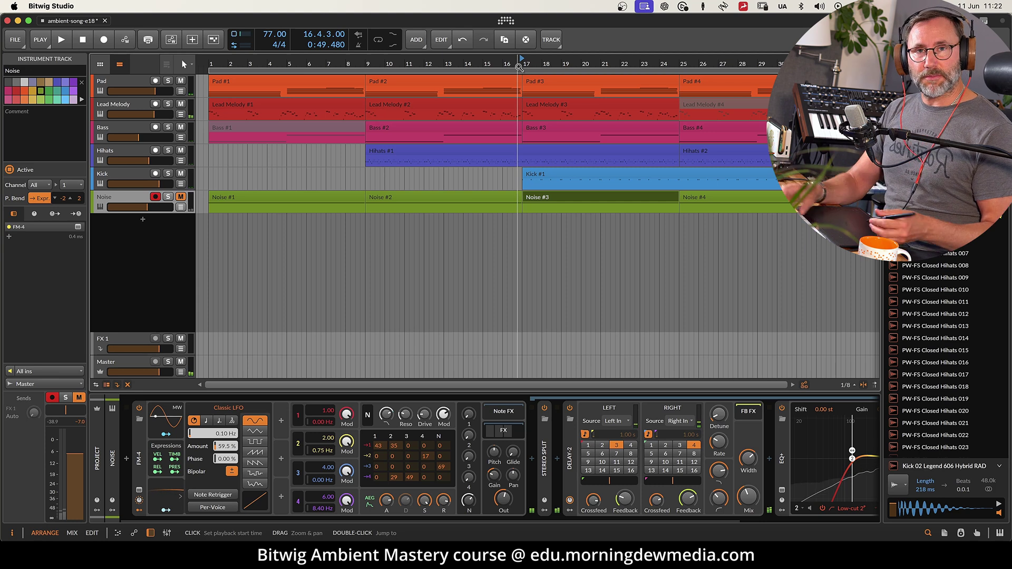
Replay from near bar 17, unmute the Noise track, and lower it to about -8.4 dB
click(546, 277)
key(space)
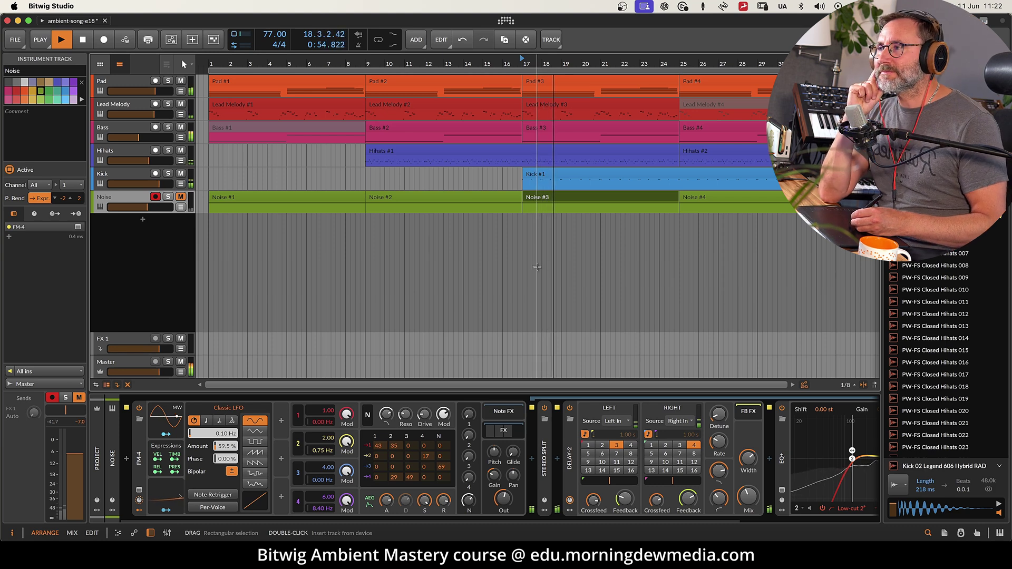
click(181, 197)
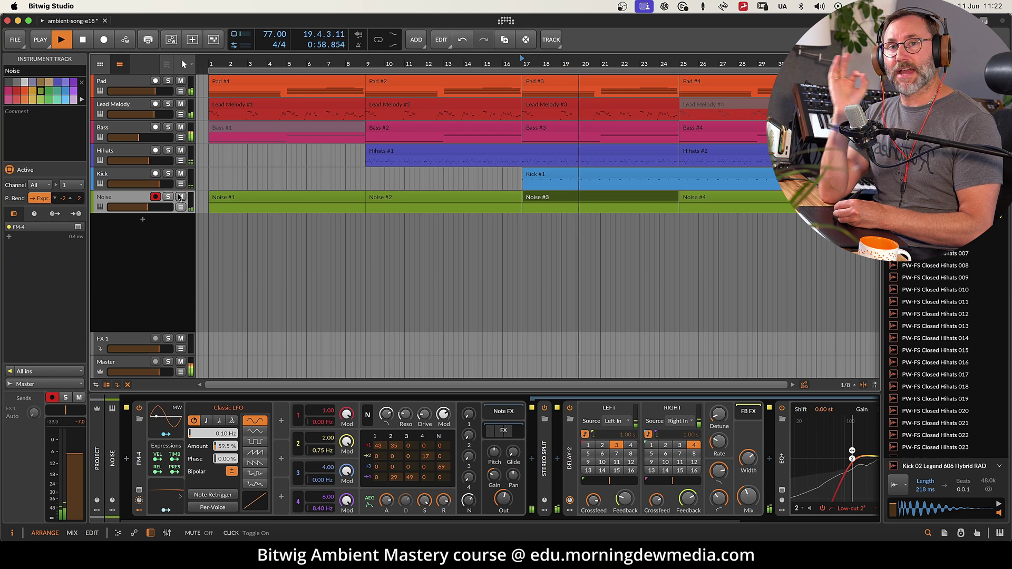
drag(145, 207, 144, 206)
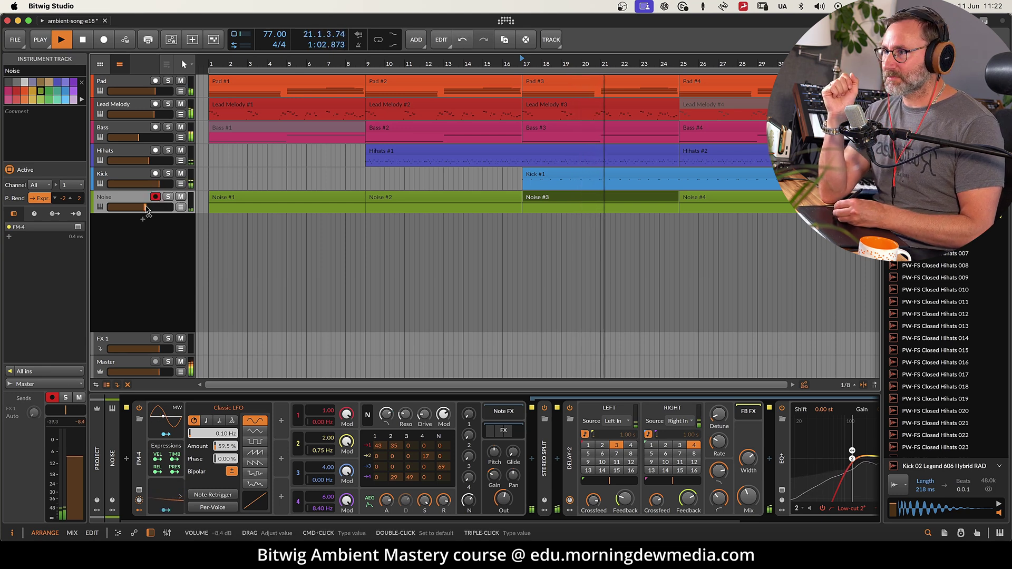